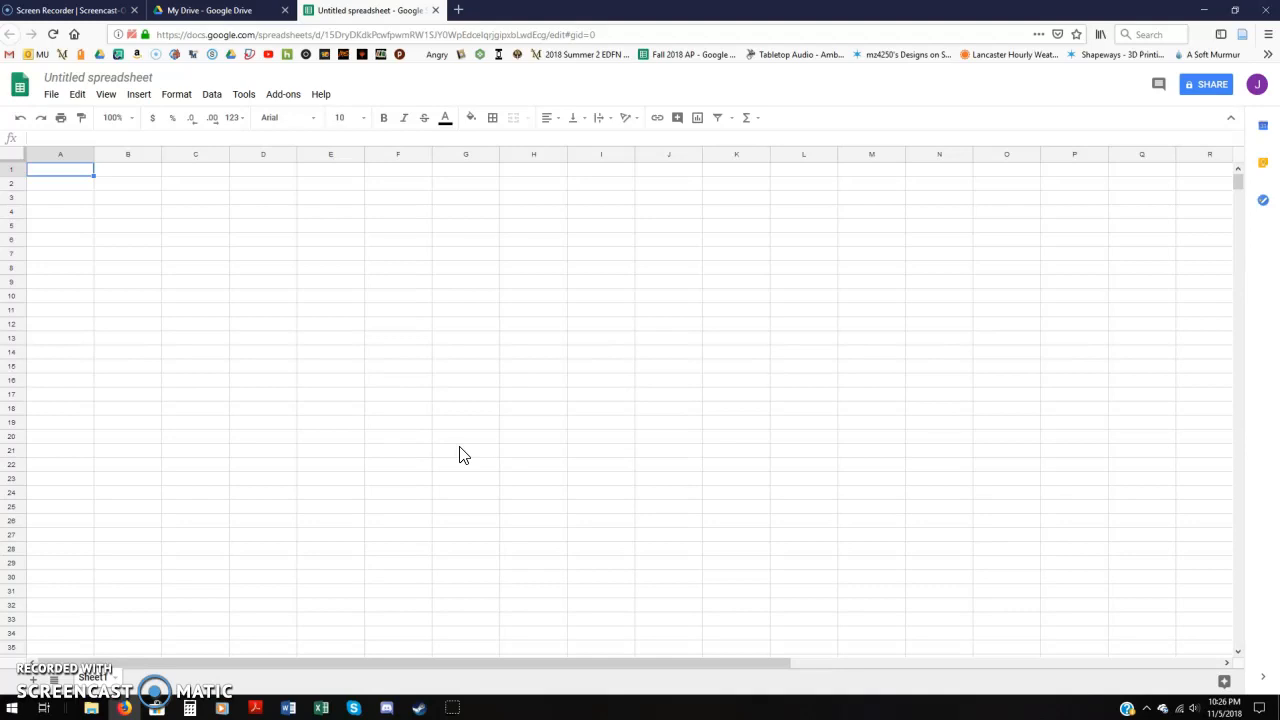
Enter the heading "Mass of Cart (kg)" in cell A1.
text(Mass of)
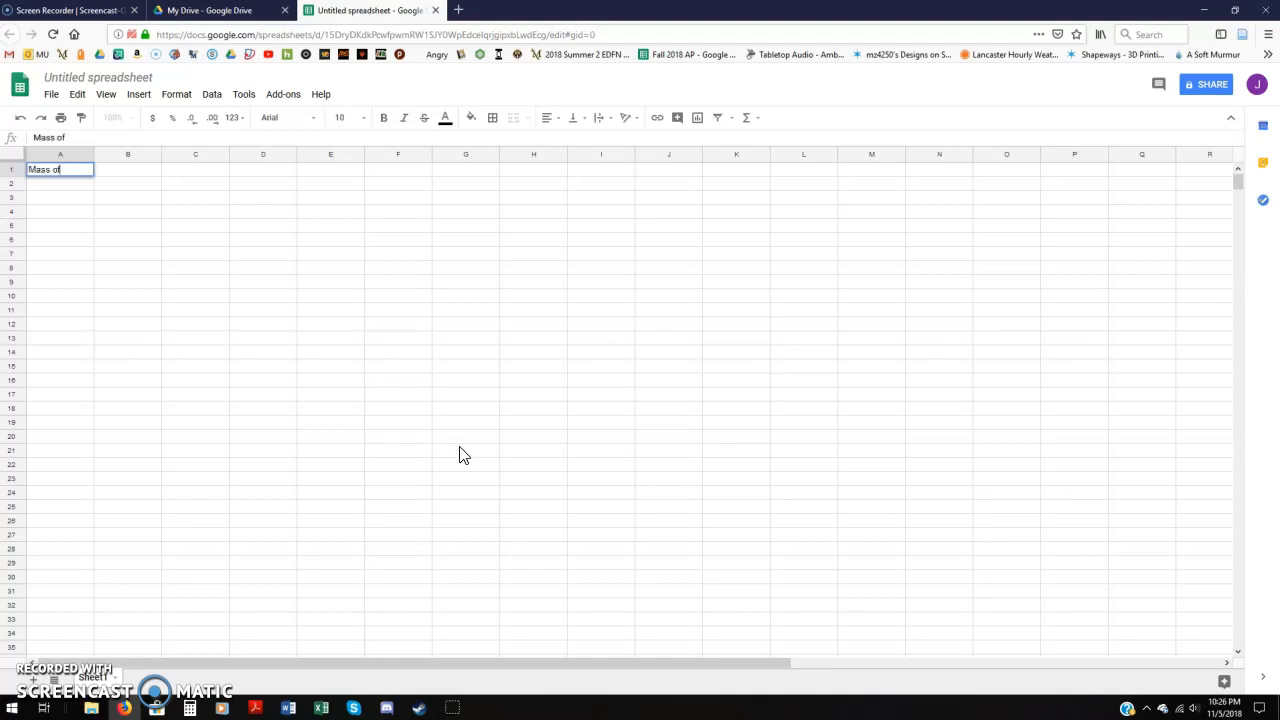
text( Cart (kg)
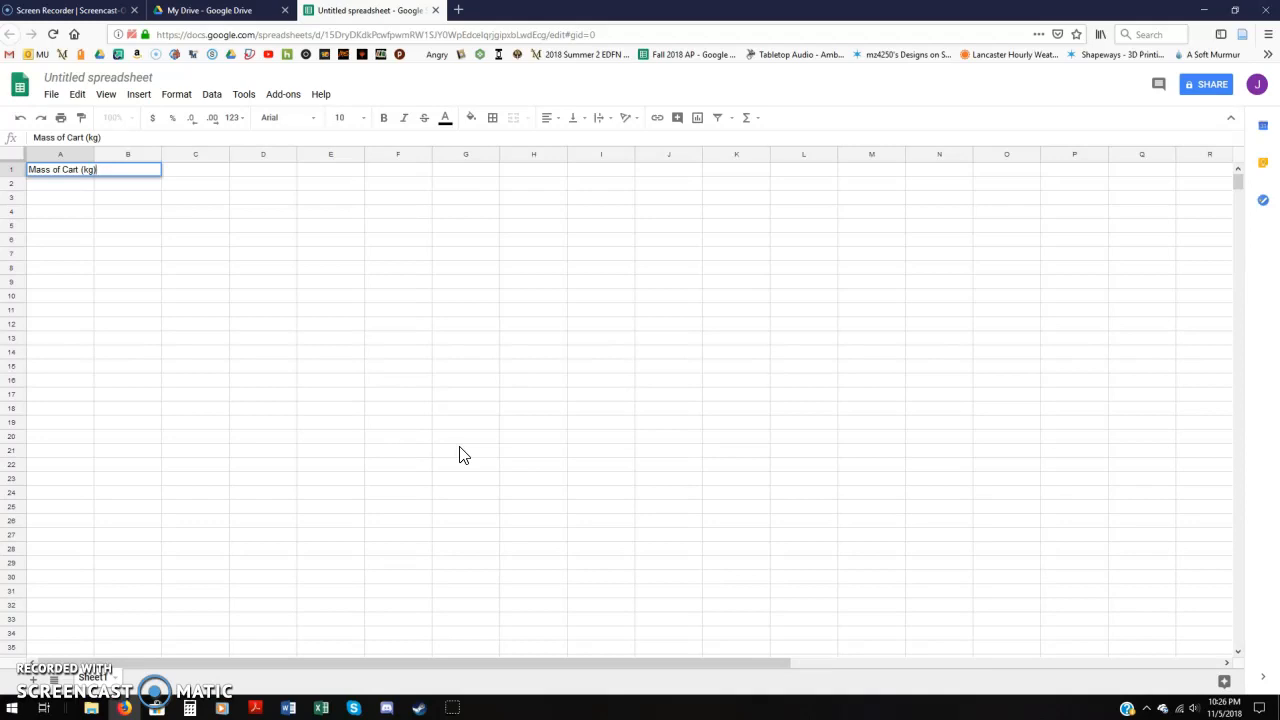
key(Return)
Fill A2:A6 with the cart masses 0.591 kg, 0.691 kg, 0.791 kg, 0.891 kg and 0.991 kg.
text(0.591 kg)
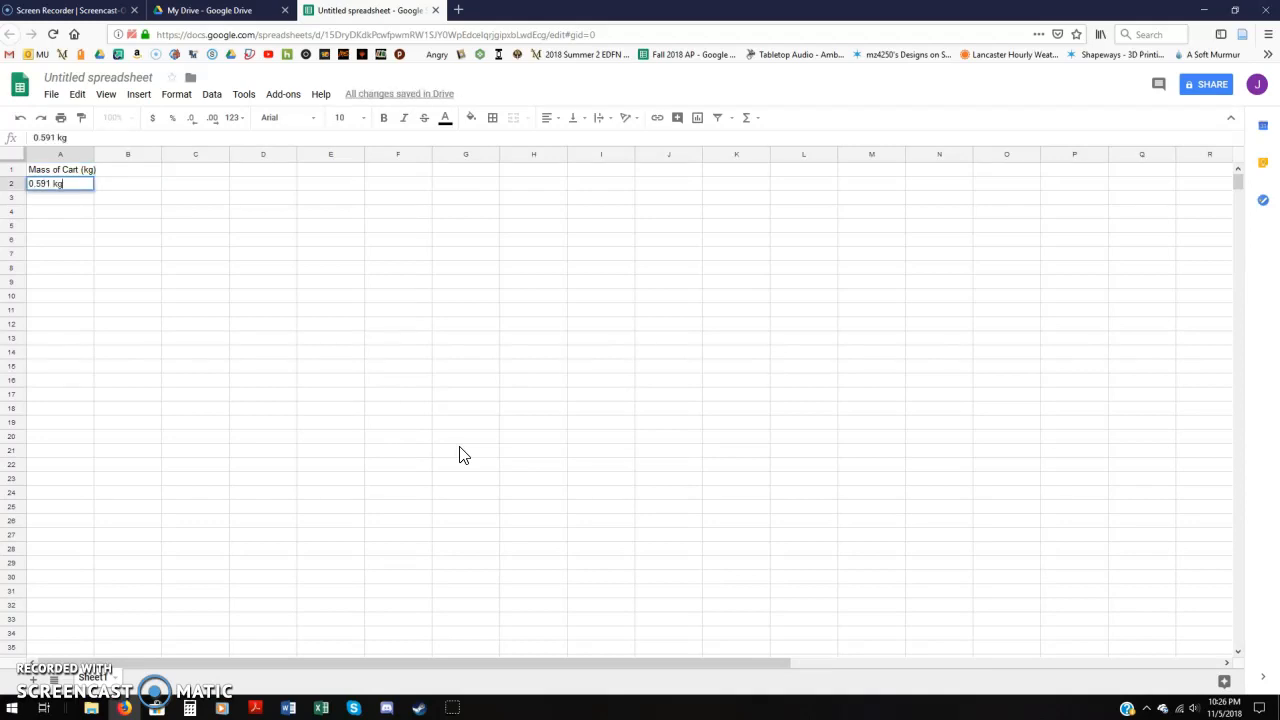
key(Return)
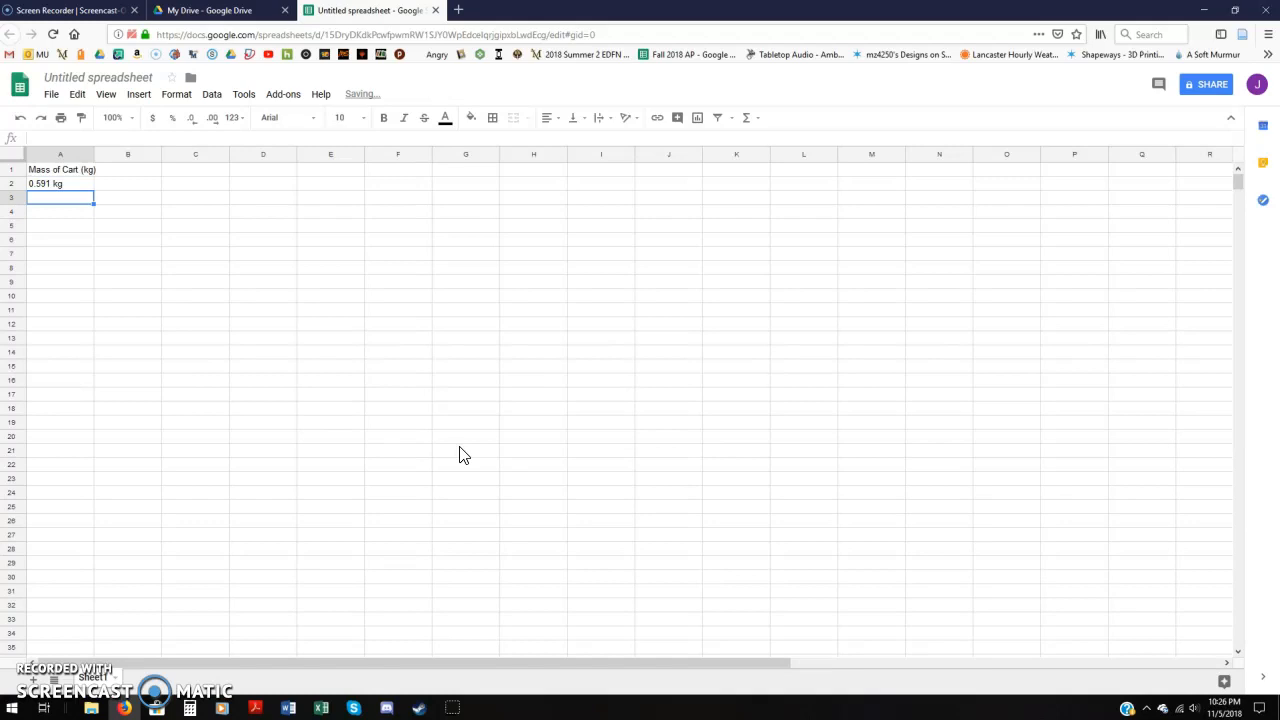
text(0.691 kg)
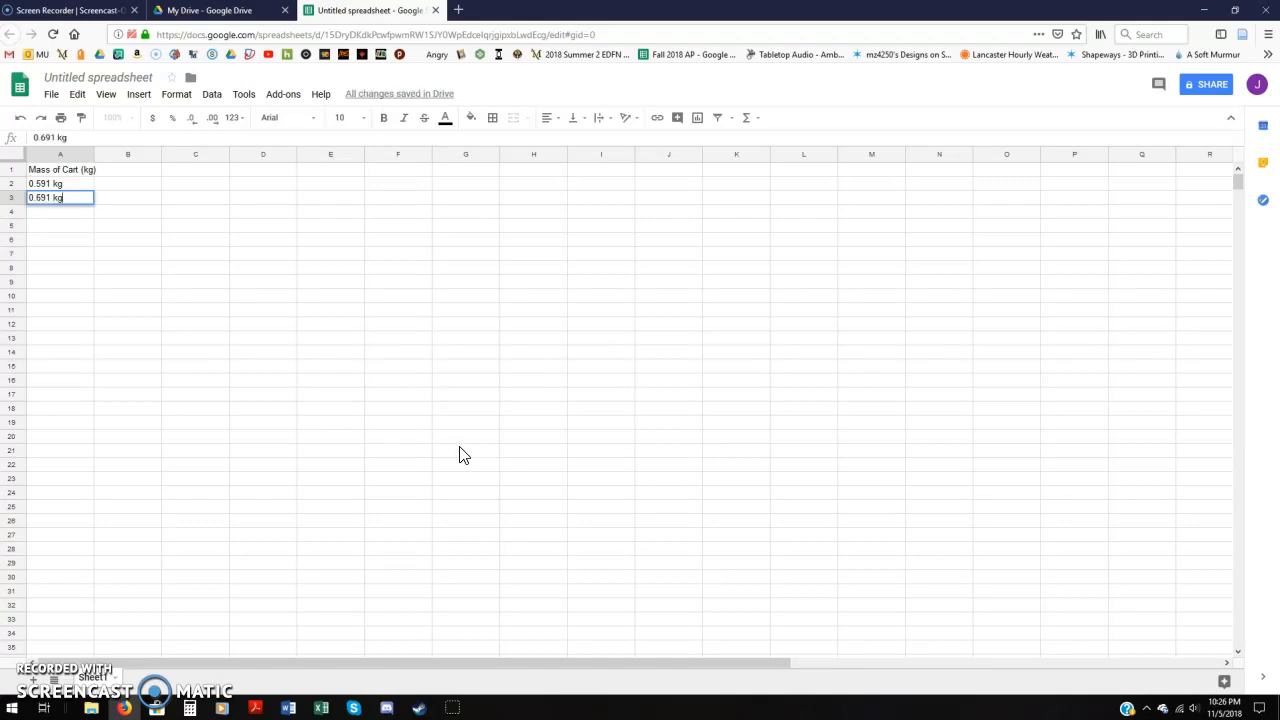
key(Return)
text(0.791)
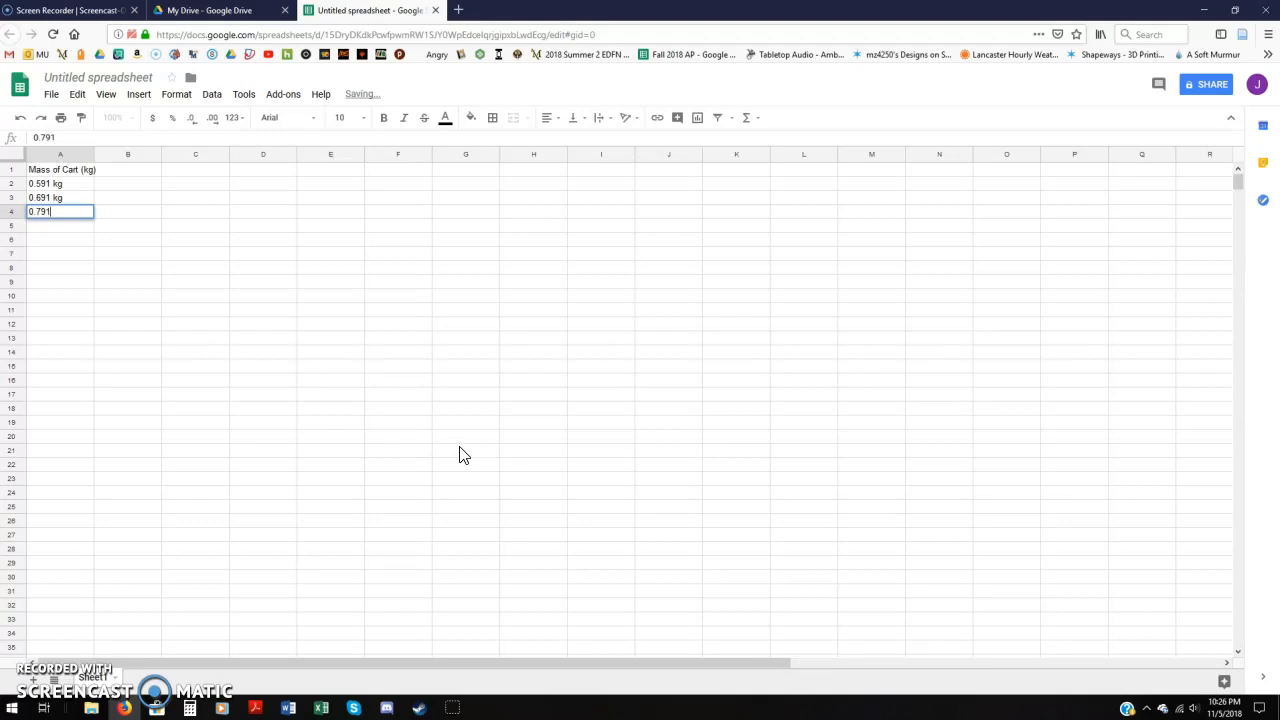
key(Return)
text(0.891 kg)
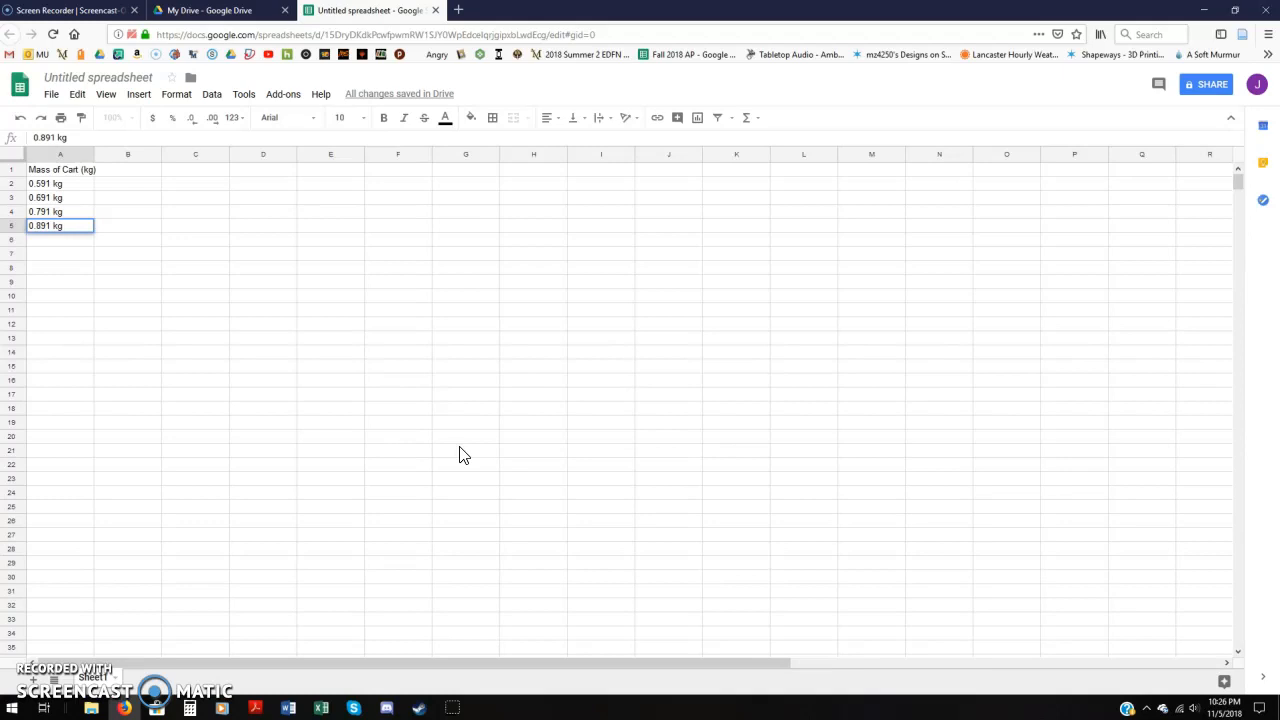
key(Return)
text(0.991 kg)
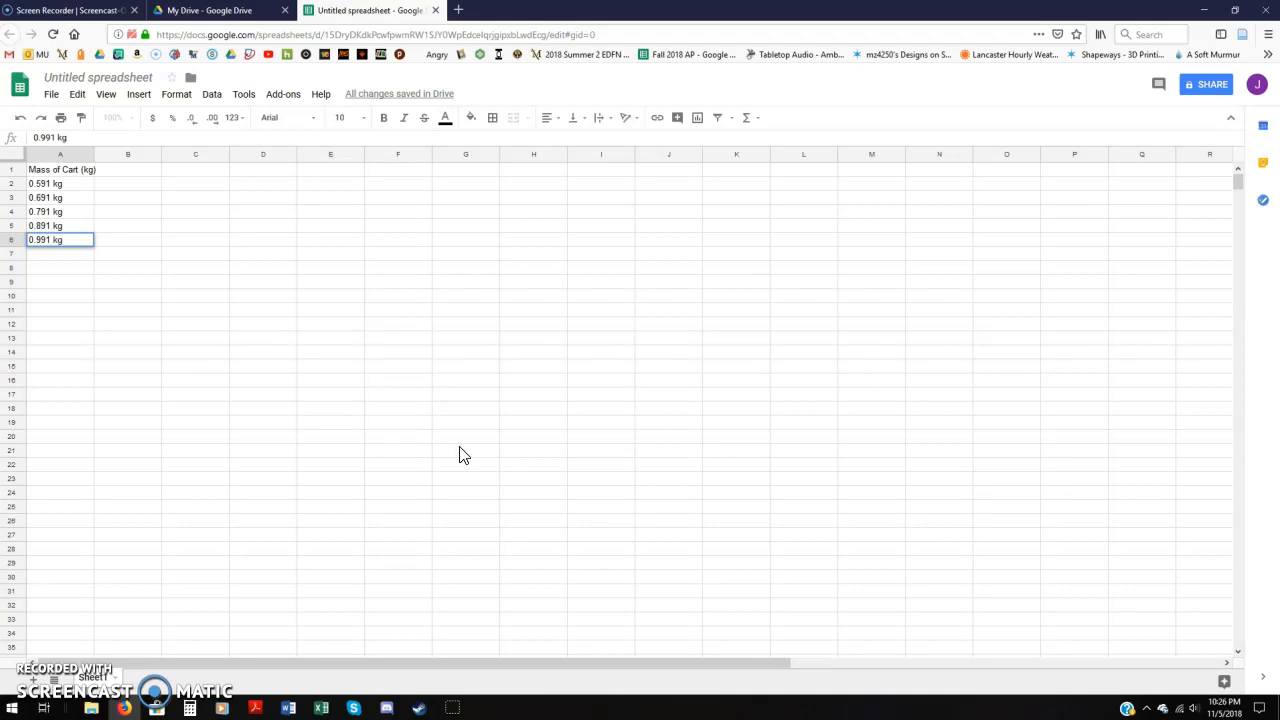
key(Tab)
Enter the headings "Velocity 1 (m/s)", "Velocity 2 (m/s)" and "Velocity 3 (m/s)" in B1:D1.
key(Up)
key(Up)
key(Up)
key(Up)
key(Up)
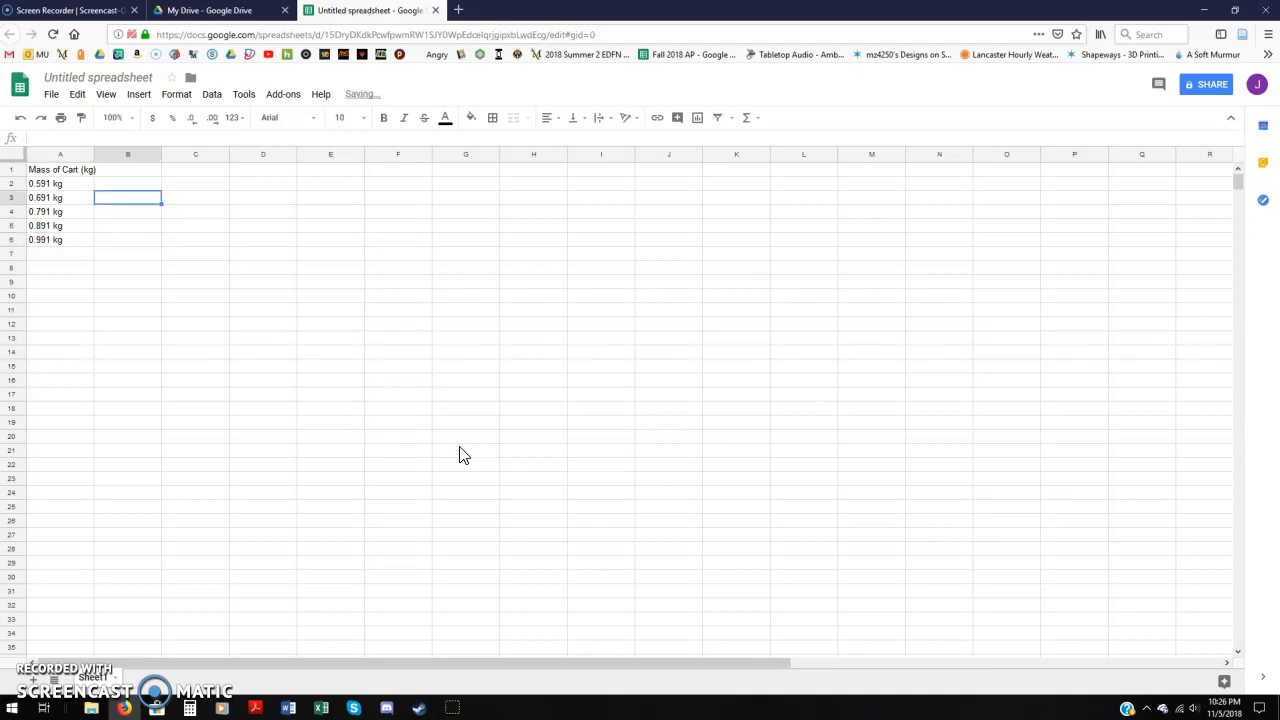
text(V)
text(eki)
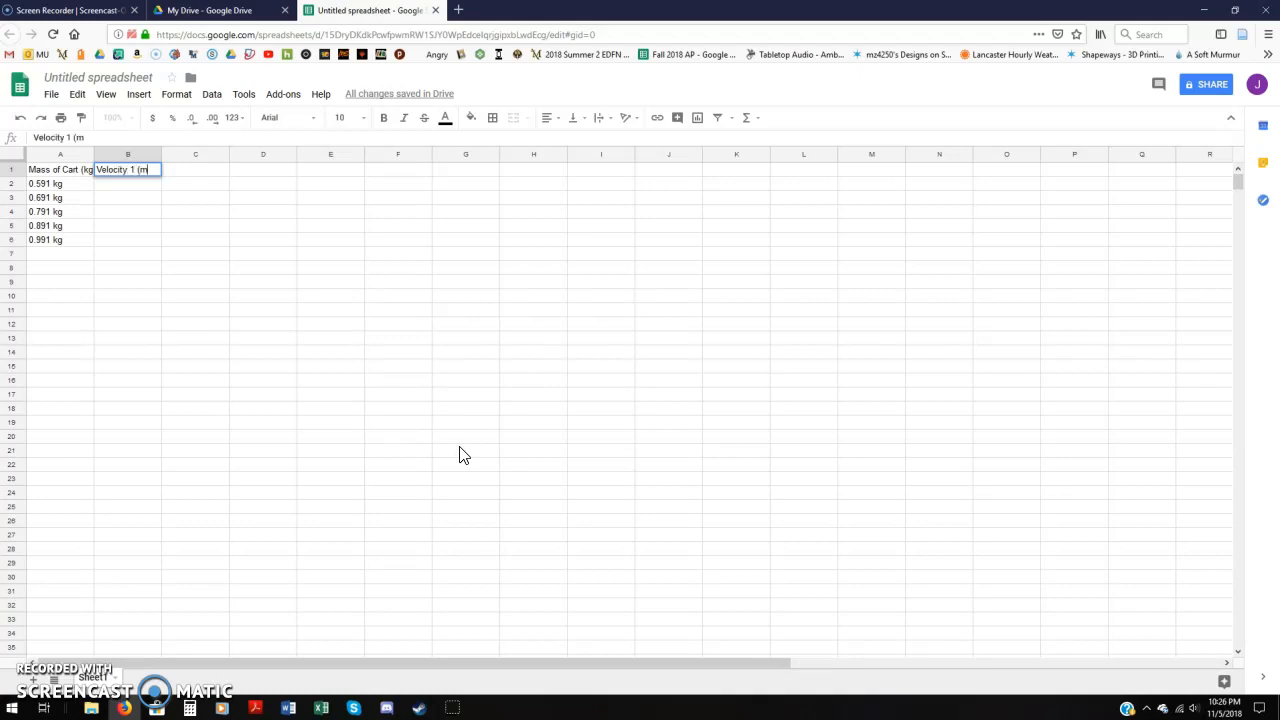
key(Tab)
text(Velocity 2 ()
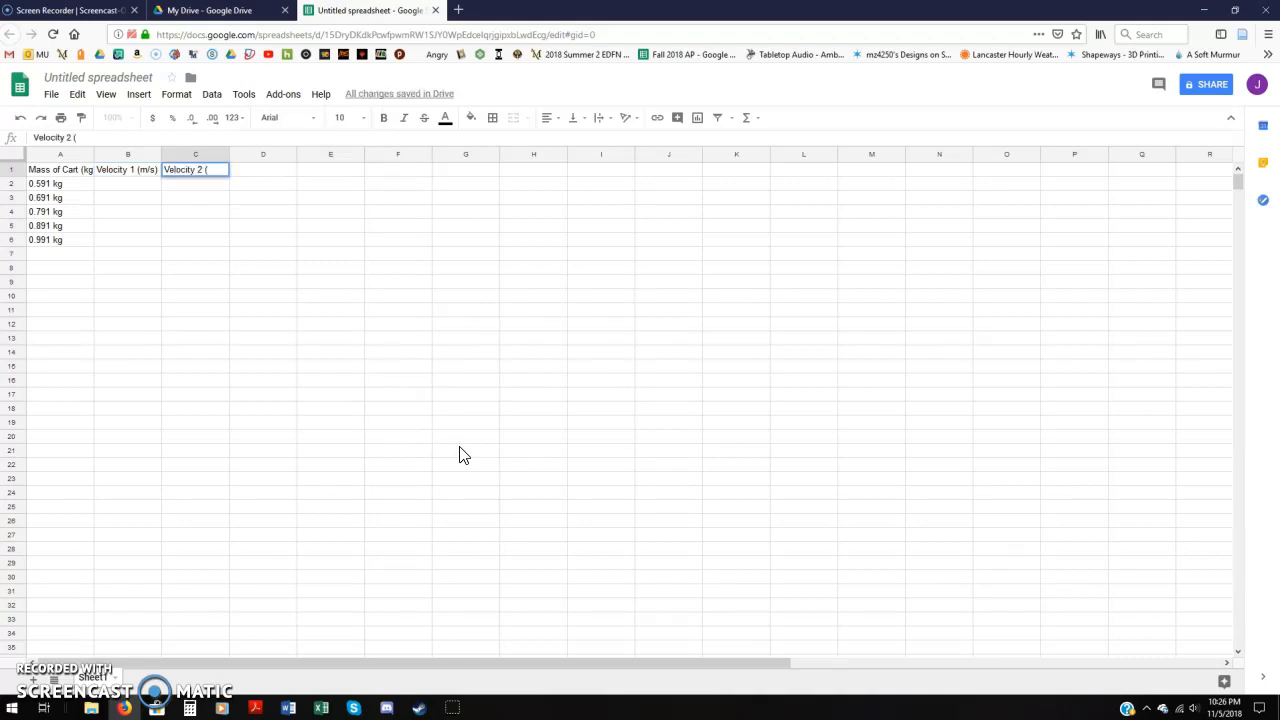
text(m/s))
key(Tab)
text(Velocity 3)
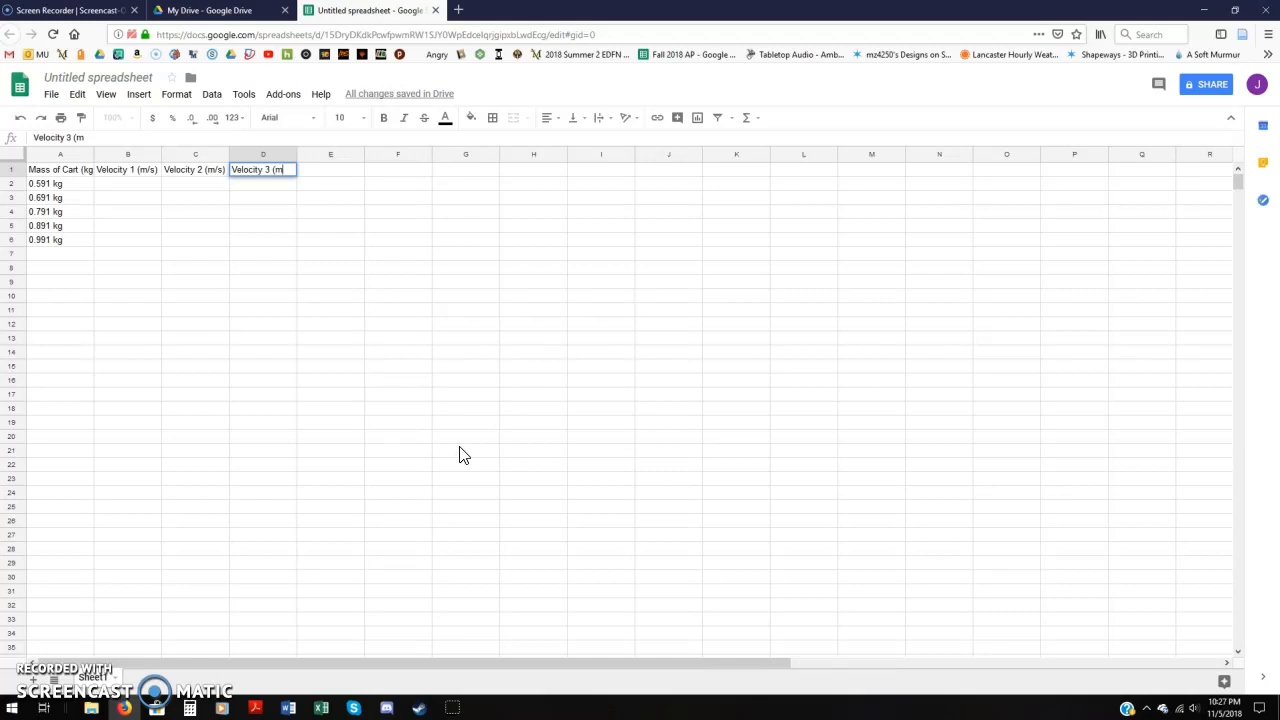
text( (m/s))
Enter the heading "Average Velocity (m/s)" in cell E1.
key(Tab)
text(Average Velocity)
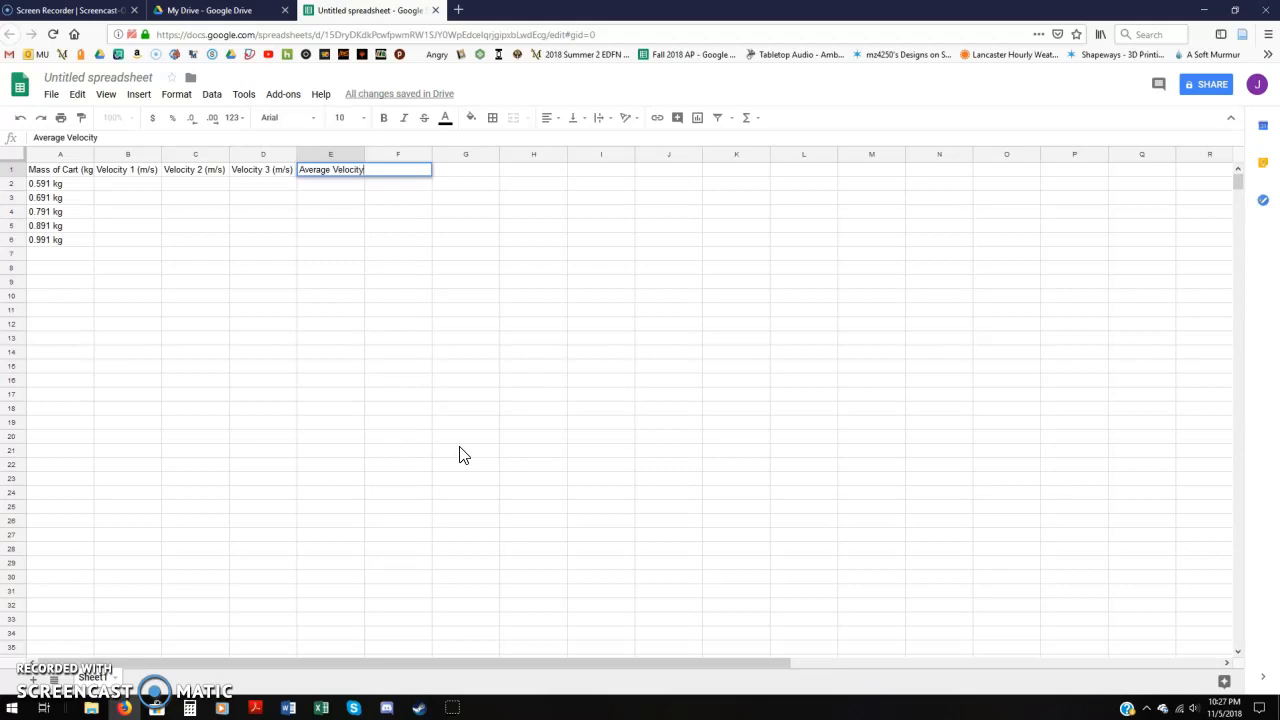
key(Return)
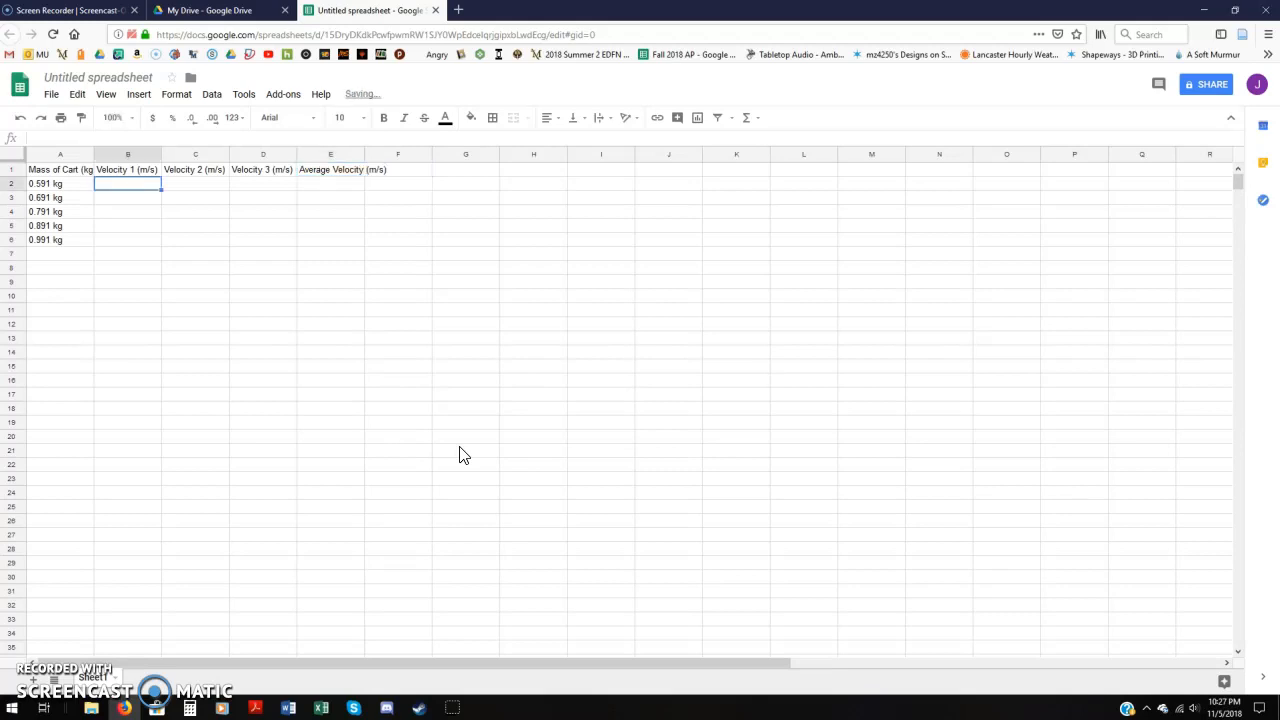
Fill the Average Velocity cells E2:E6 with 1.25, 1.36, 1.59, 1.14 and 1.234.
key(Right)
key(Left)
key(Right)
key(Right)
key(Right)
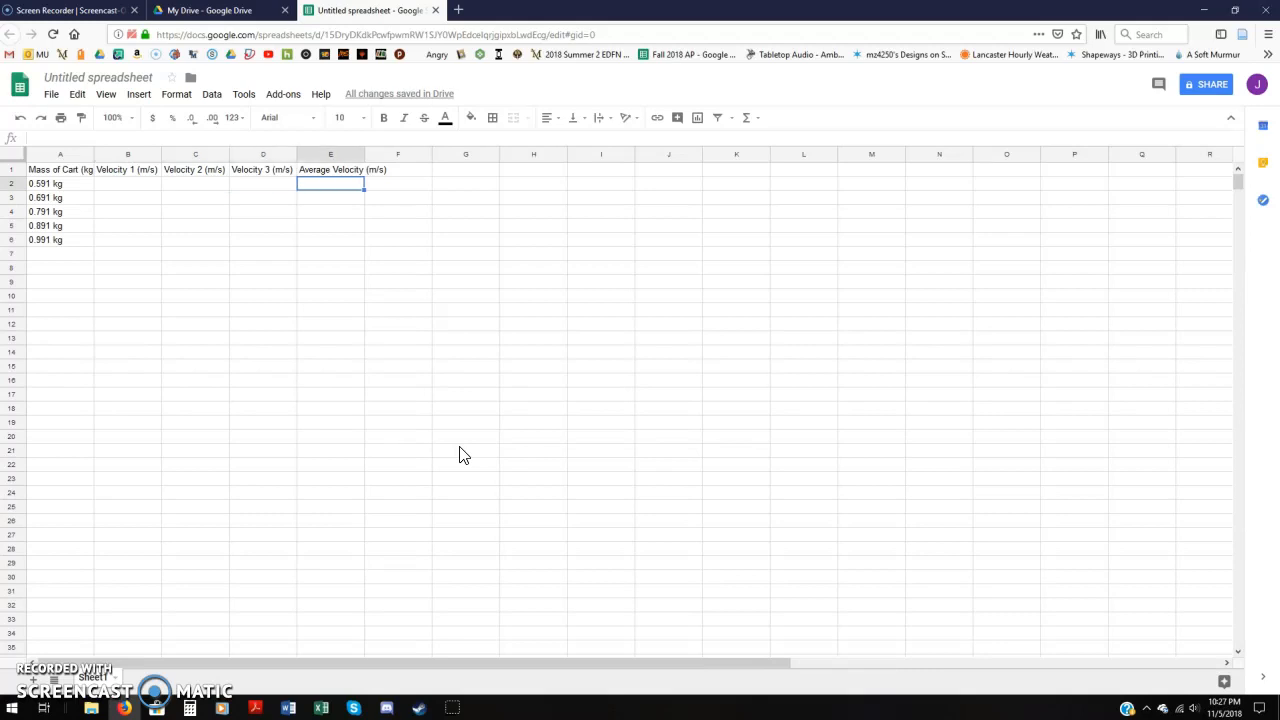
text(1)
key(Return)
text(1.36)
key(Return)
text(1)
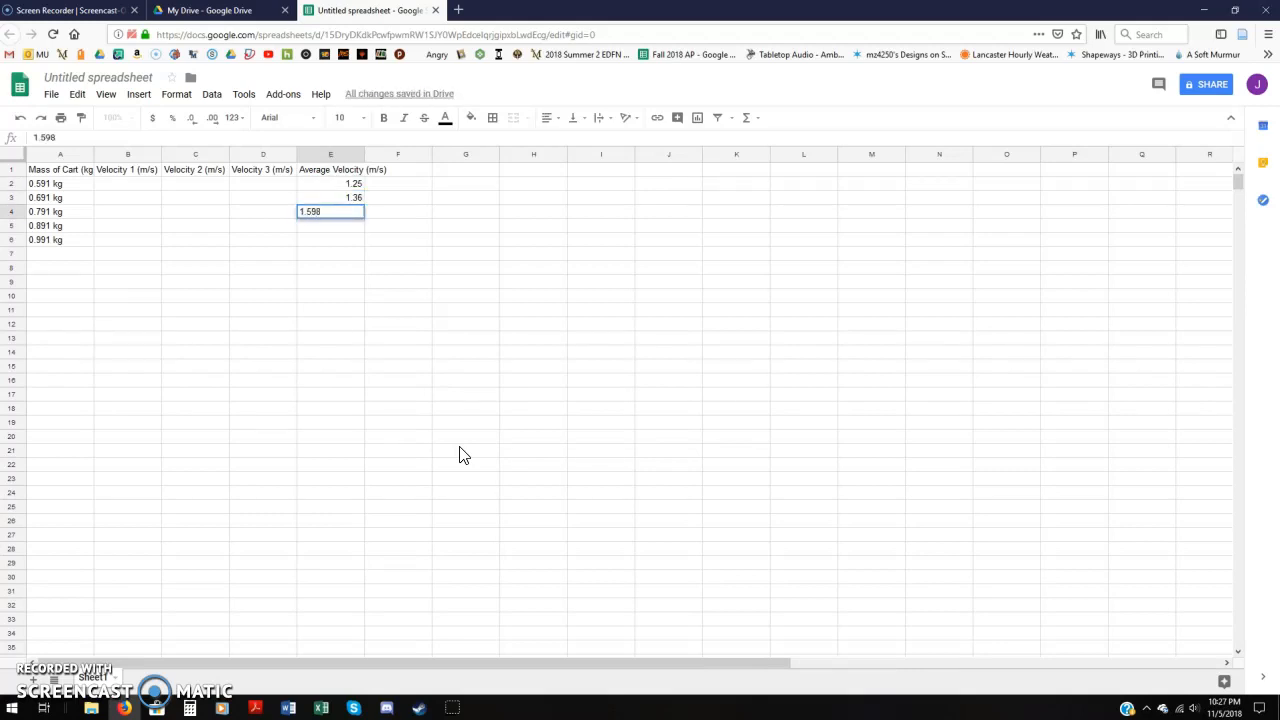
key(Return)
text(1.14)
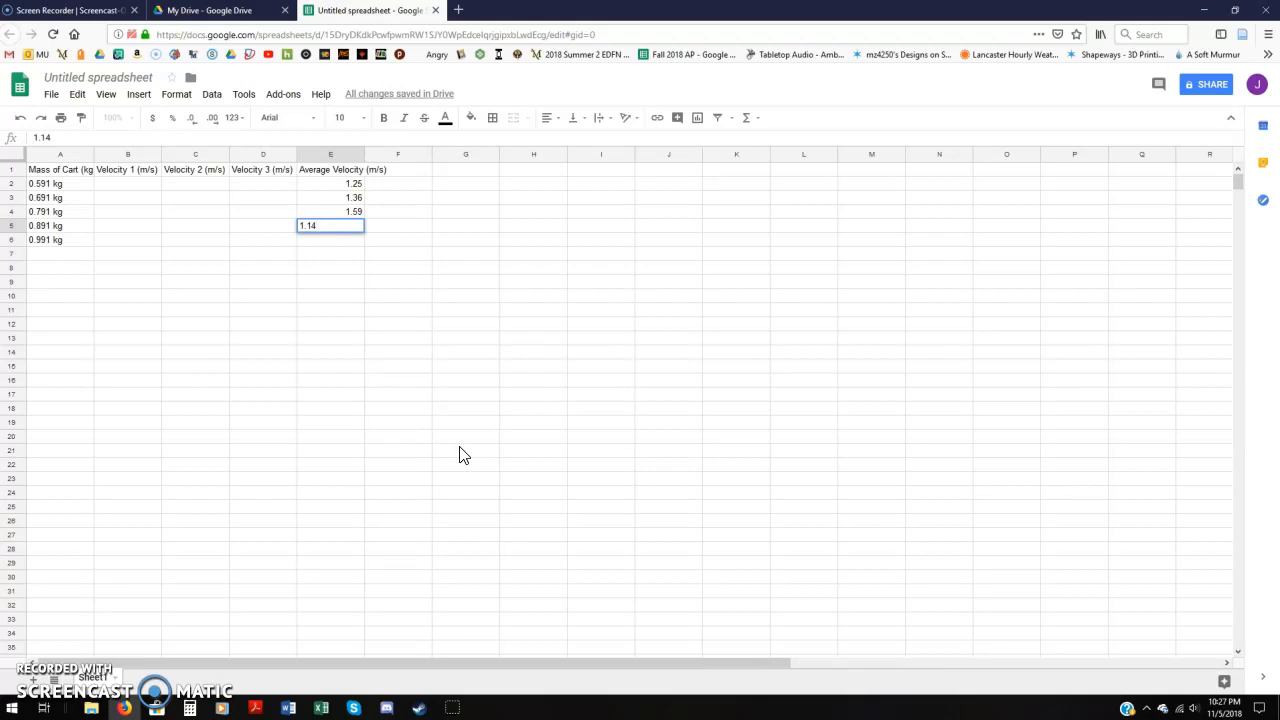
key(Return)
text(1.234)
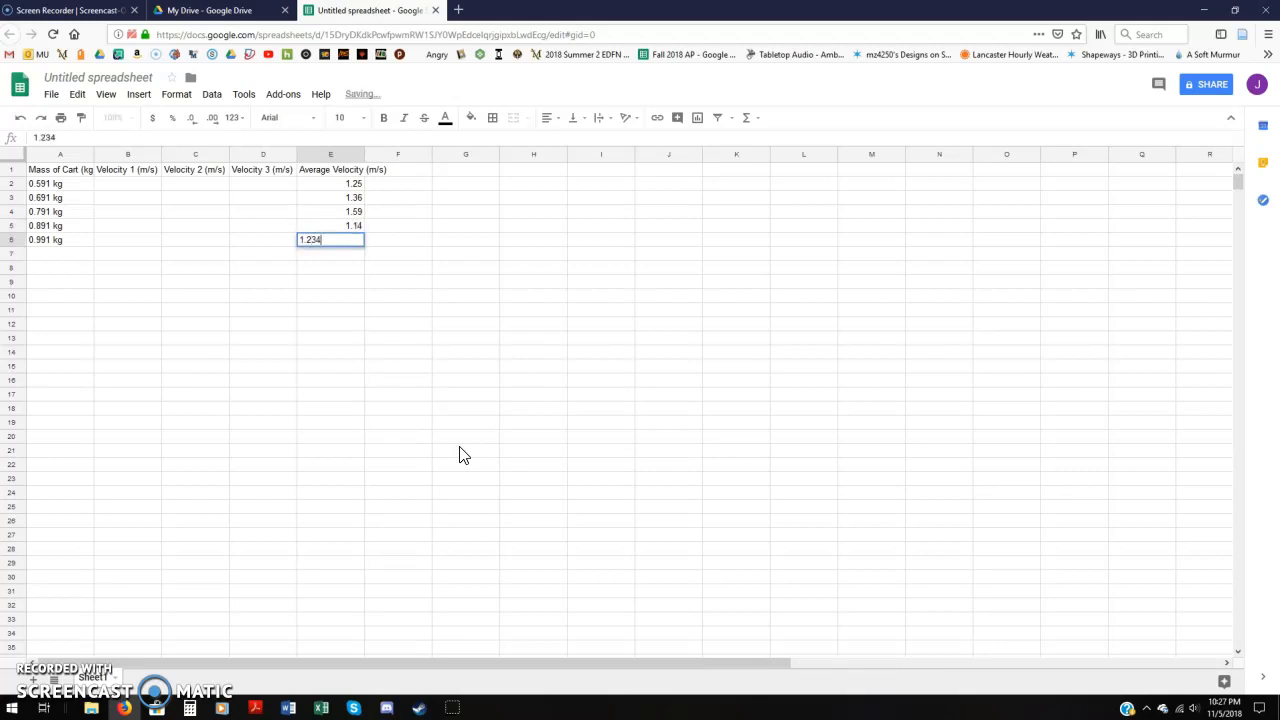
key(Return)
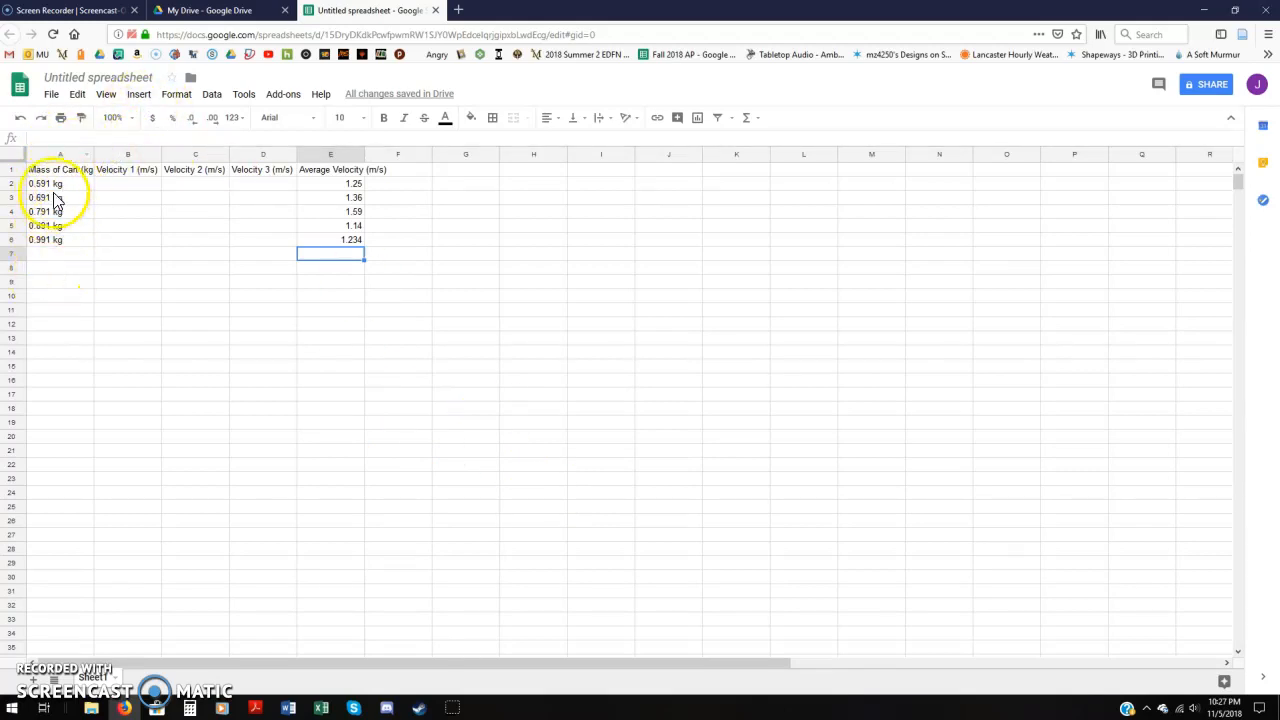
drag(325, 172, 323, 250)
click(467, 272)
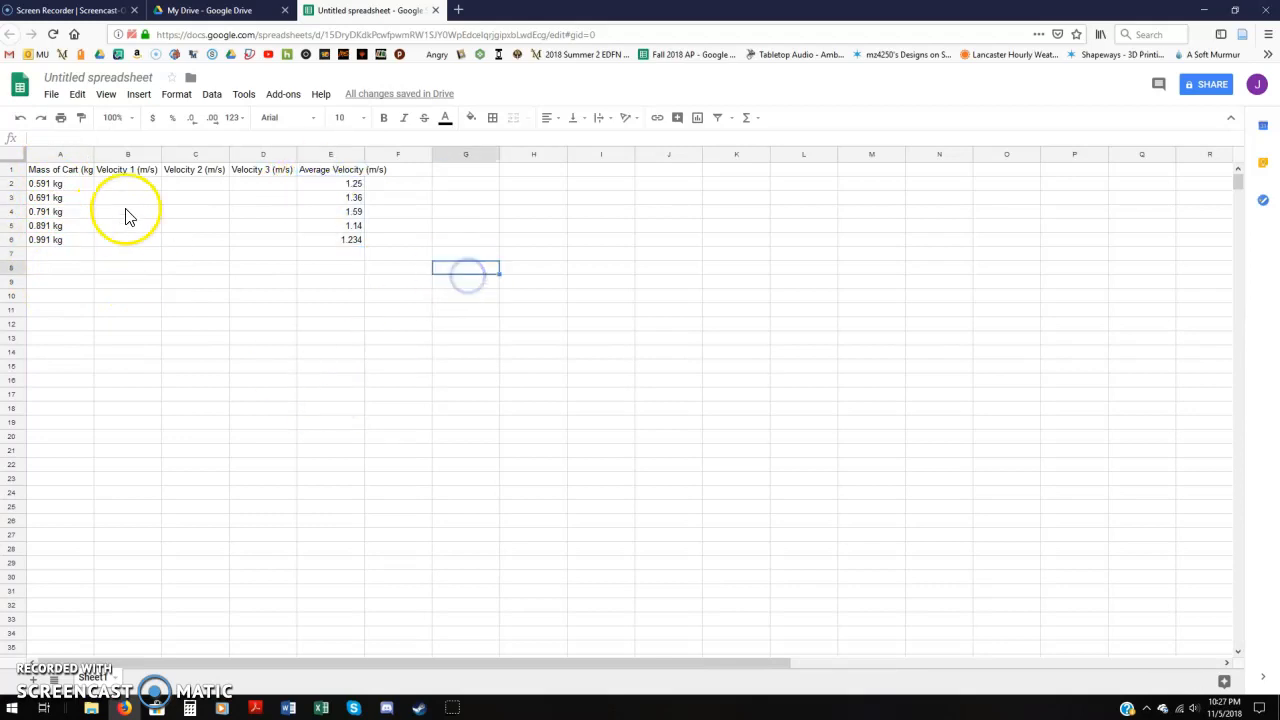
drag(140, 172, 266, 250)
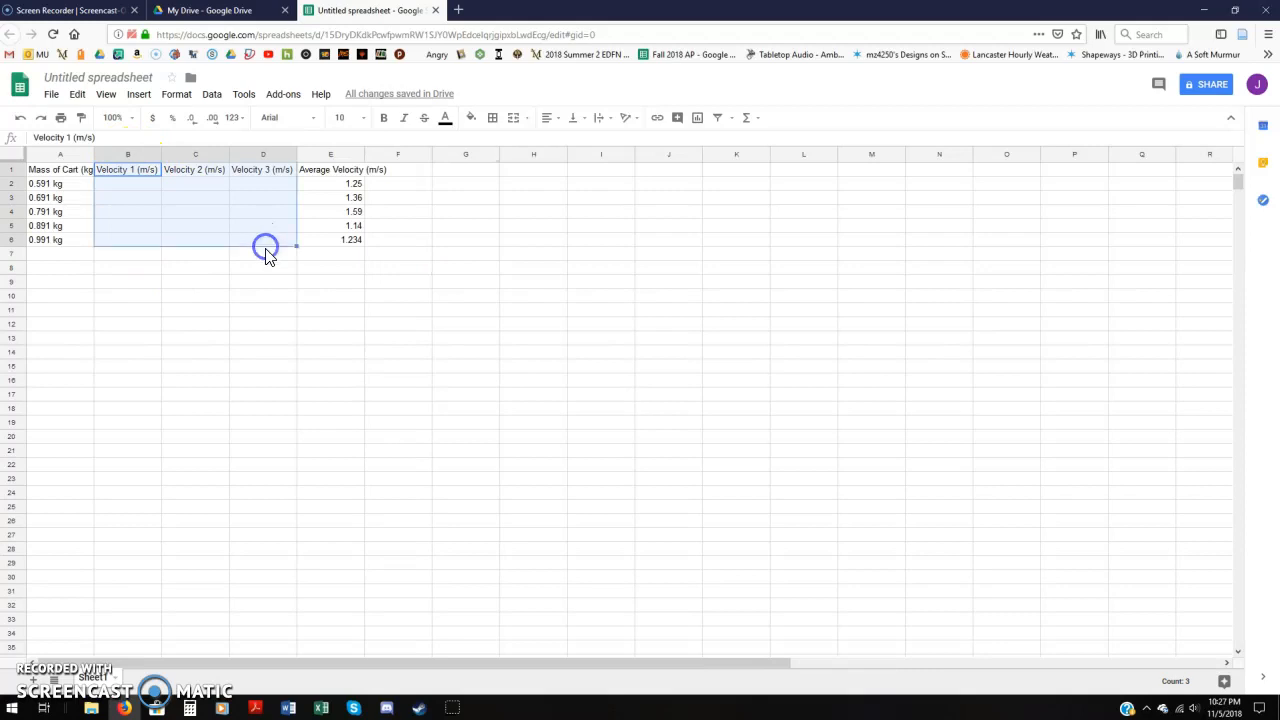
click(266, 297)
Delete the three individual velocity columns, B through D.
click(133, 157)
drag(135, 163, 249, 163)
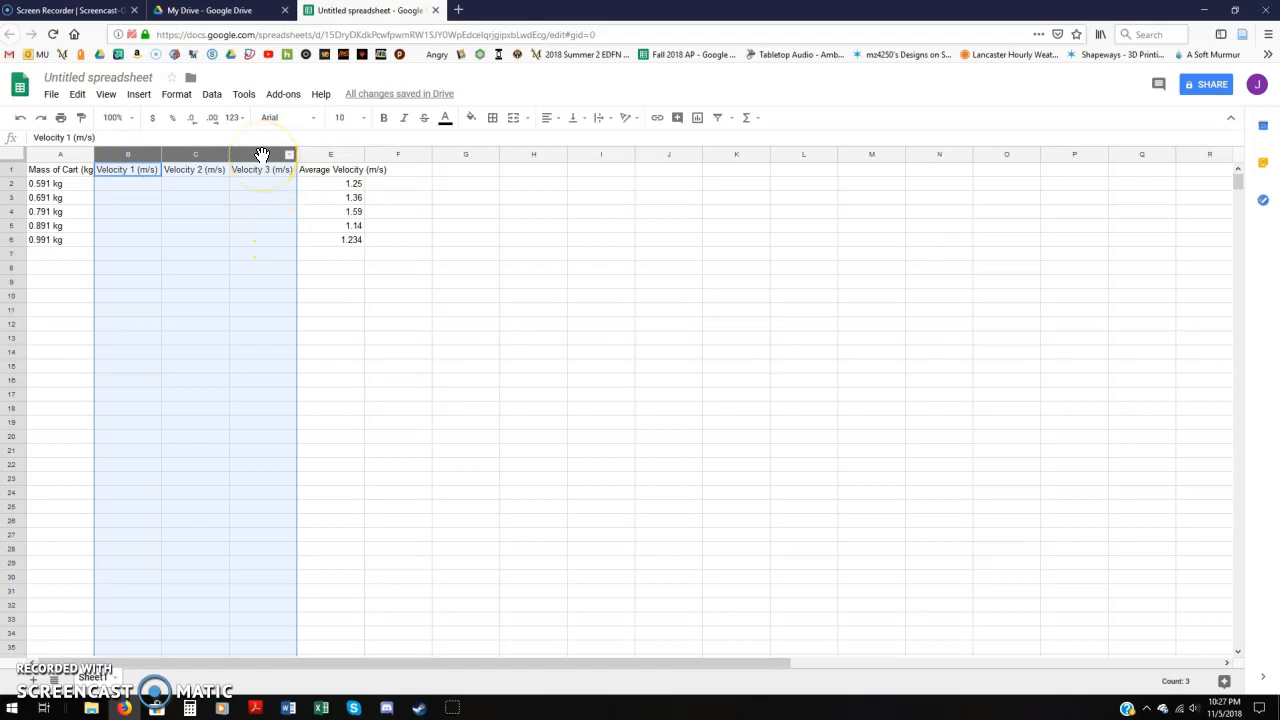
right_click(261, 155)
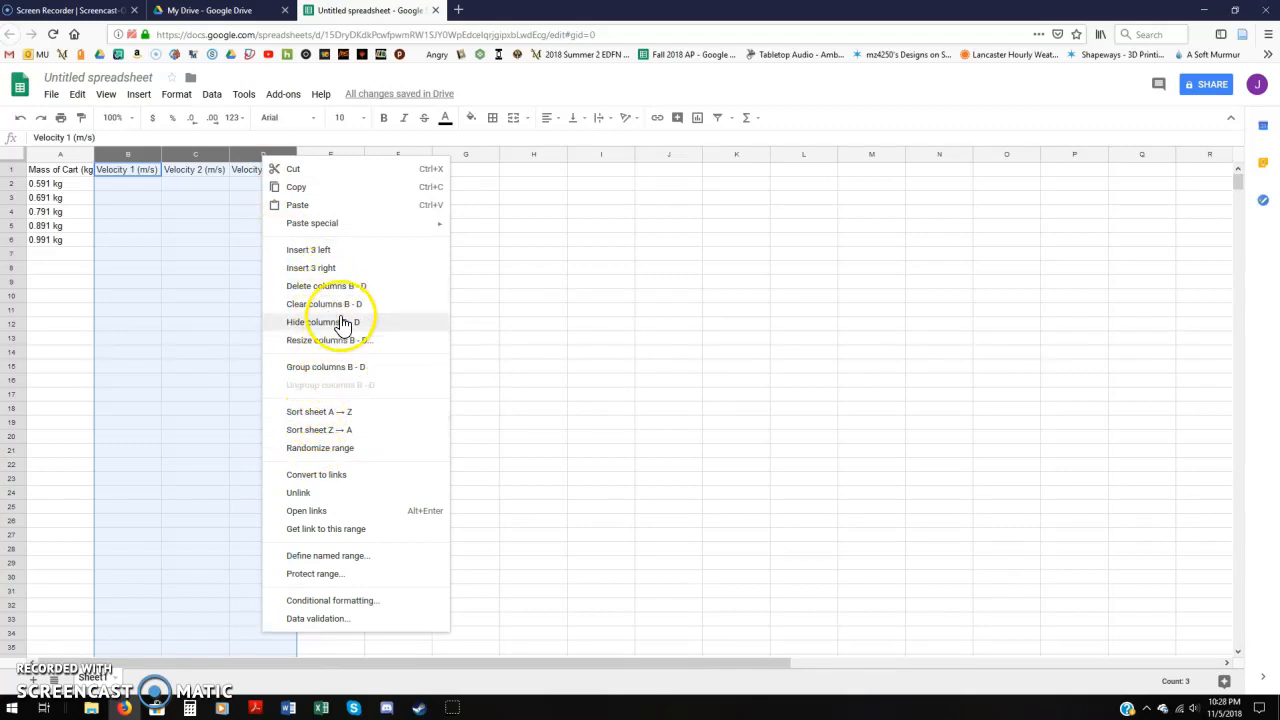
click(341, 288)
click(486, 353)
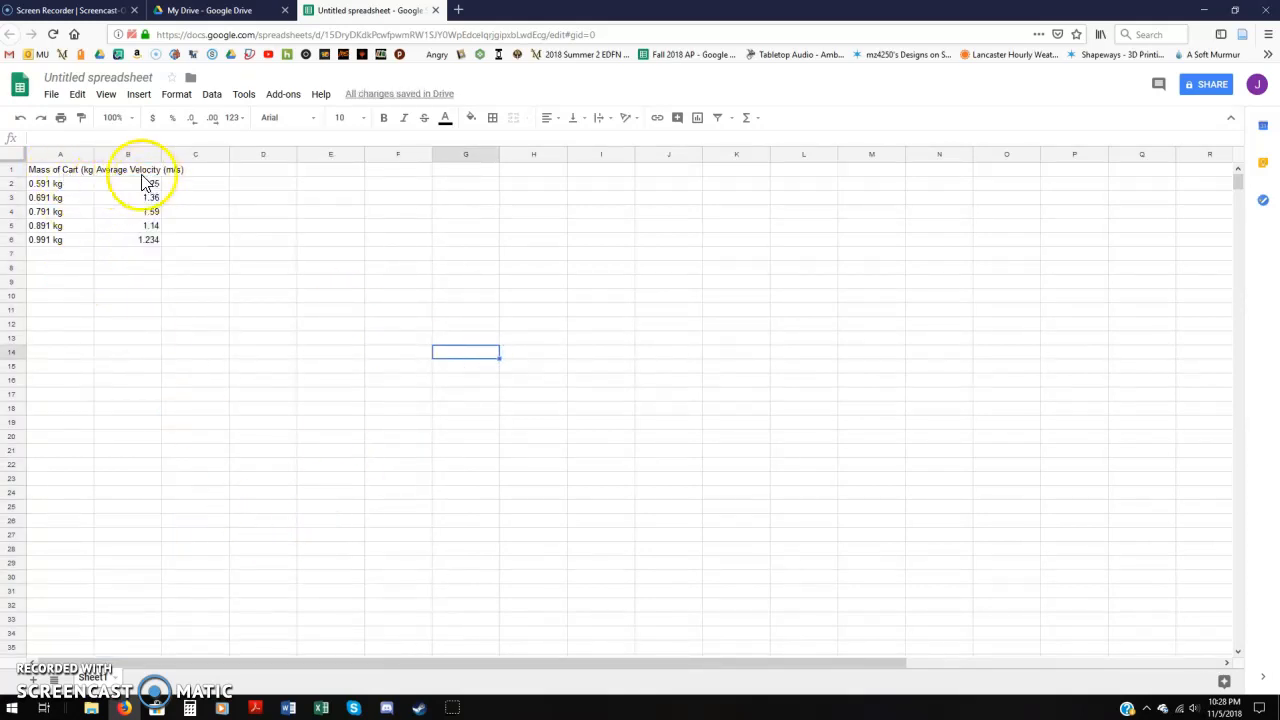
click(194, 339)
click(354, 427)
click(469, 406)
click(573, 334)
drag(512, 315, 458, 314)
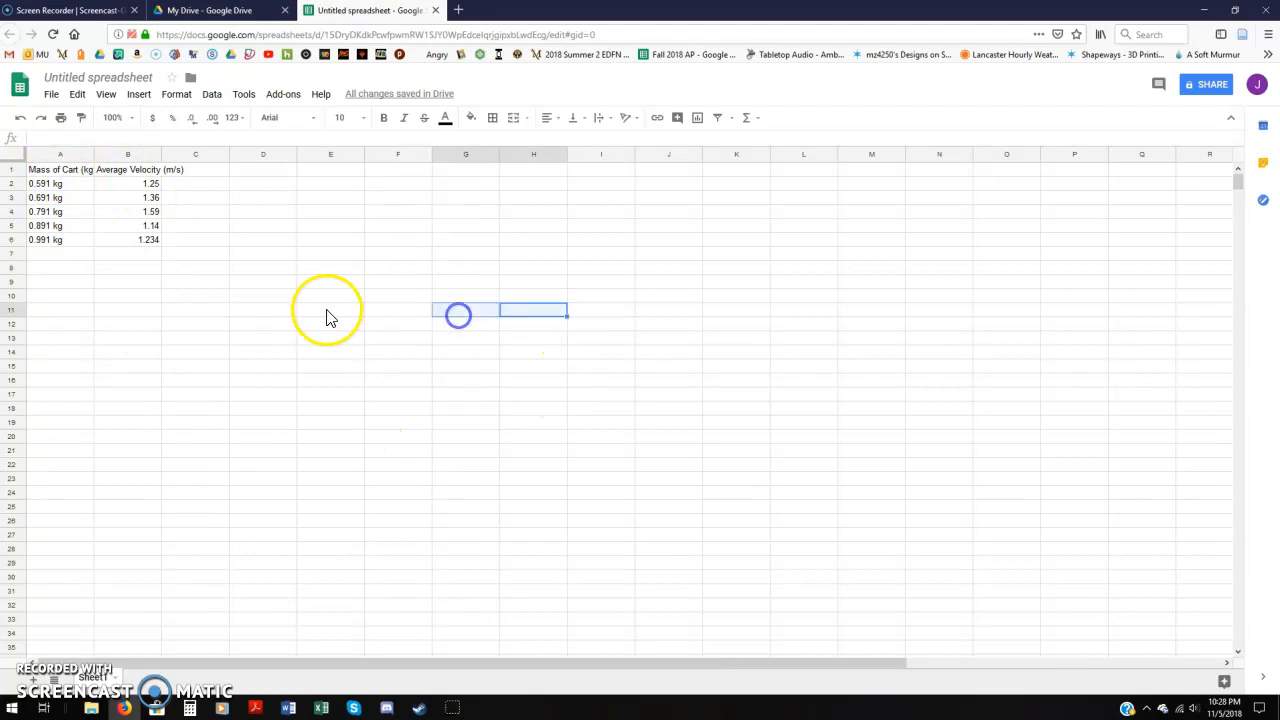
click(327, 311)
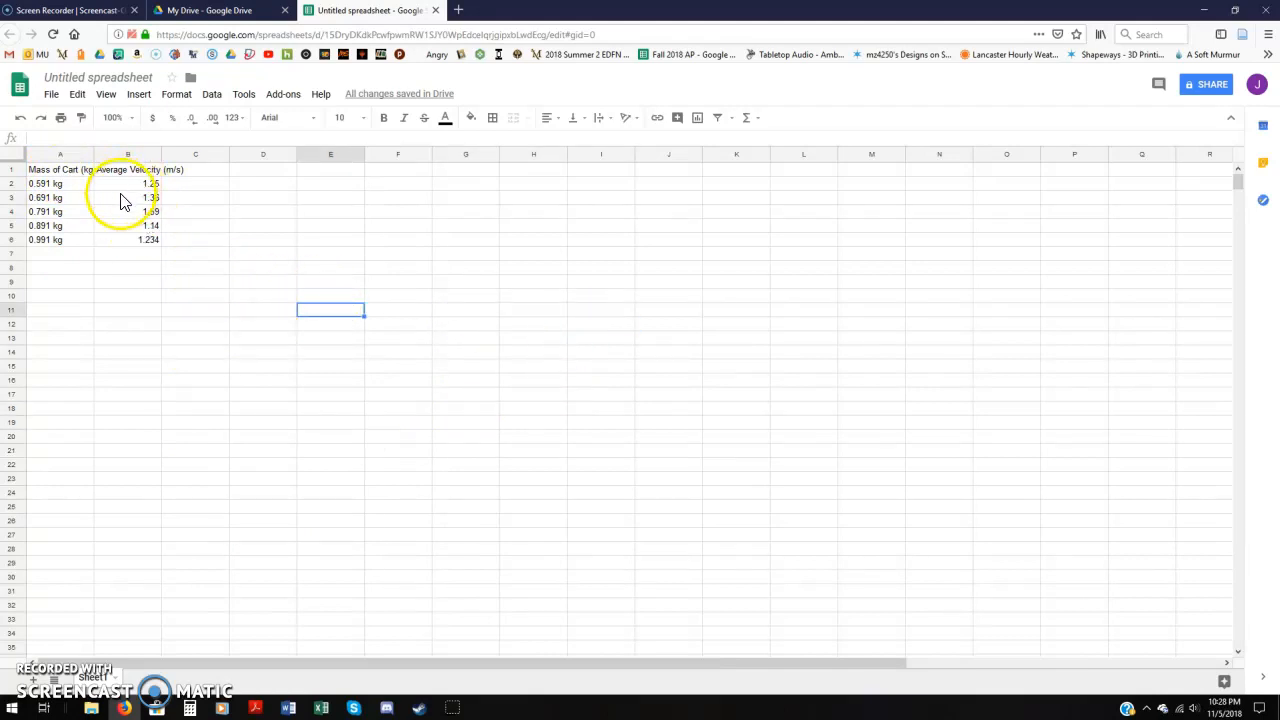
drag(127, 185, 141, 240)
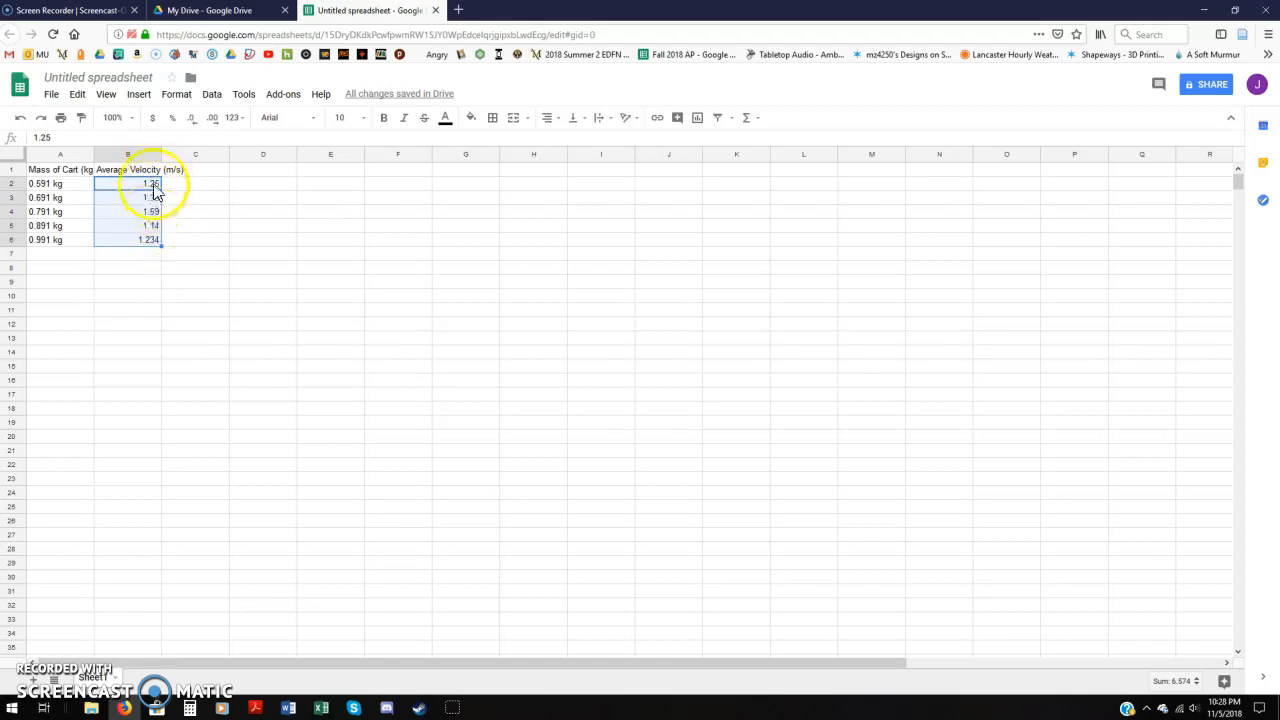
drag(153, 186, 151, 249)
click(240, 270)
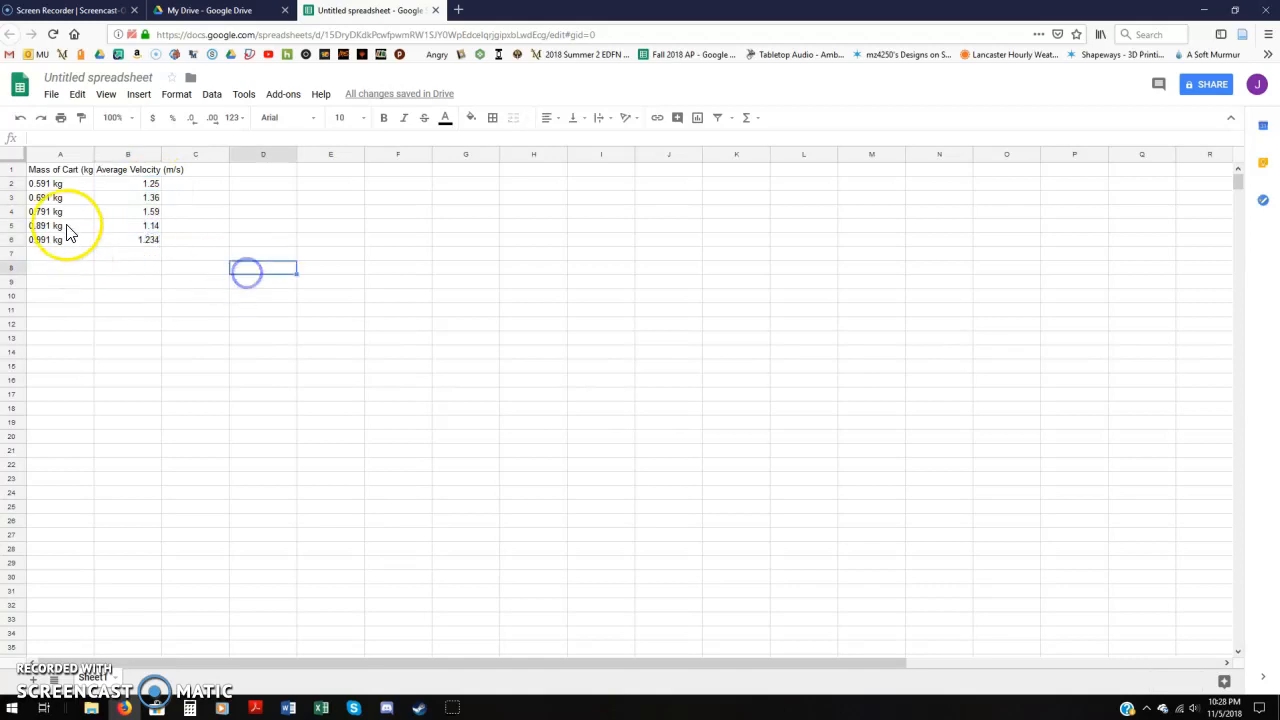
click(64, 186)
drag(64, 186, 60, 243)
click(232, 210)
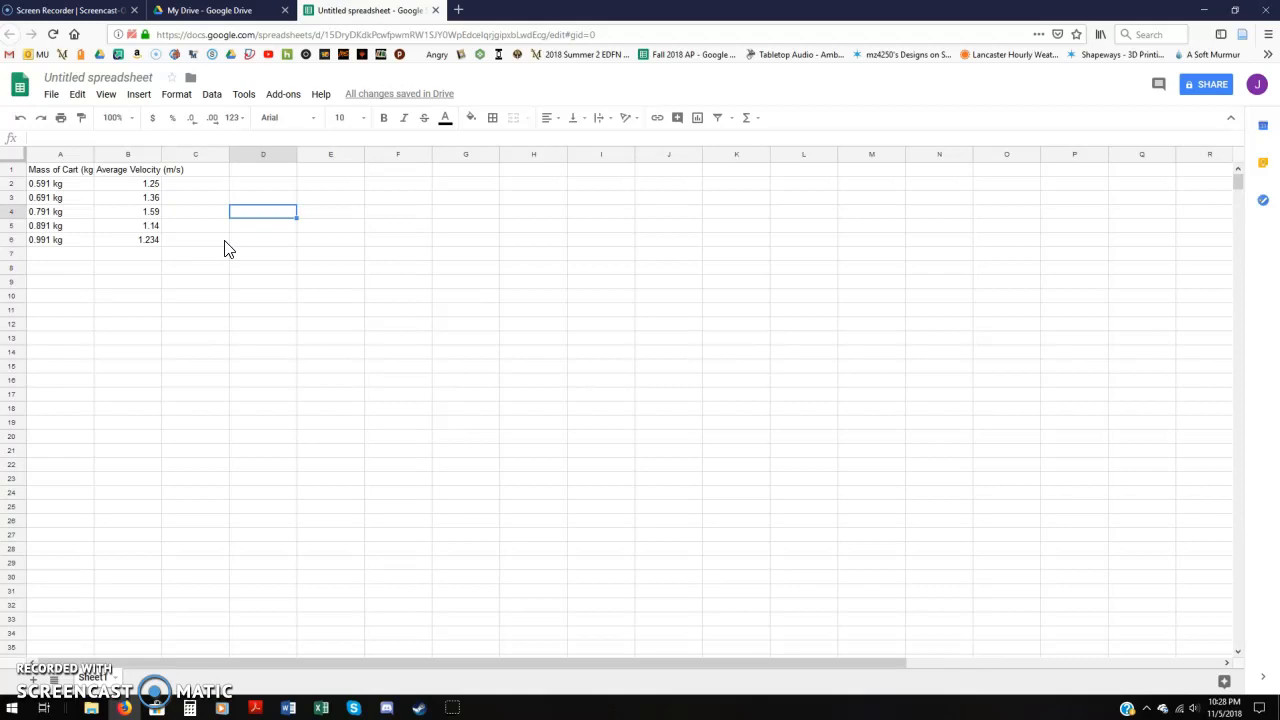
click(246, 213)
click(348, 340)
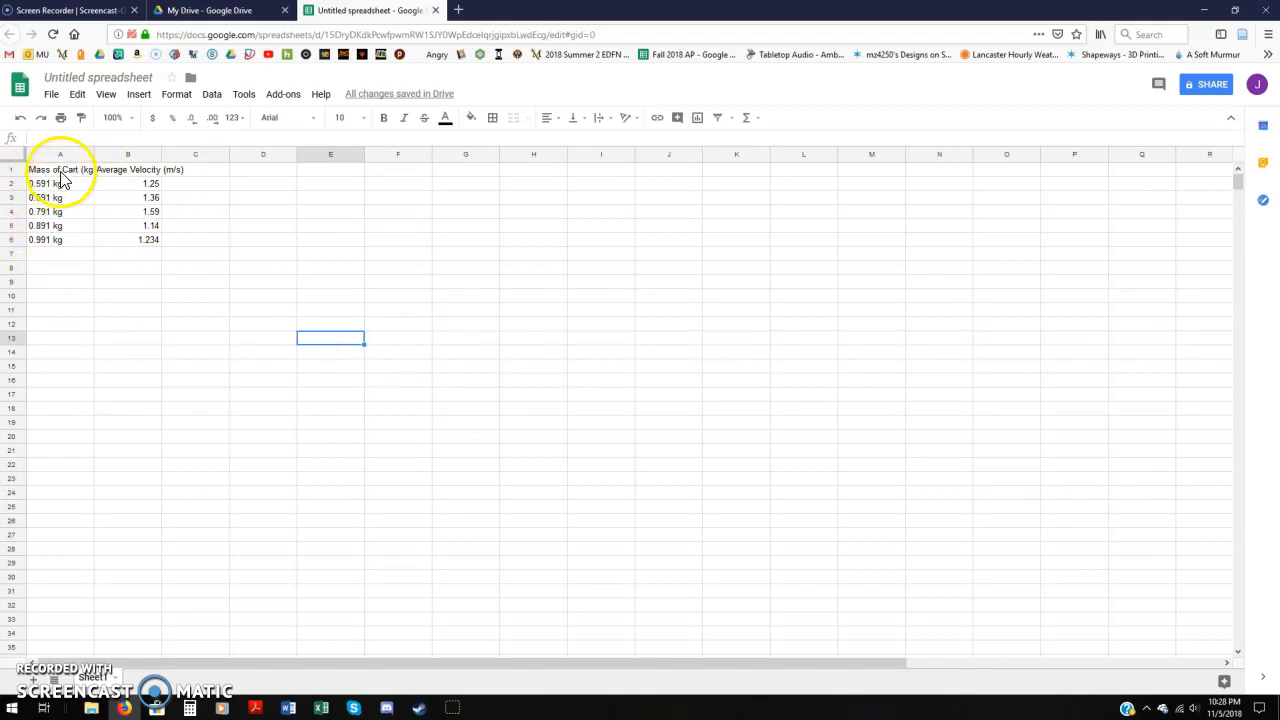
Insert a chart from the mass and average velocity data in A1:B6 and place it beside the table.
drag(62, 170, 154, 245)
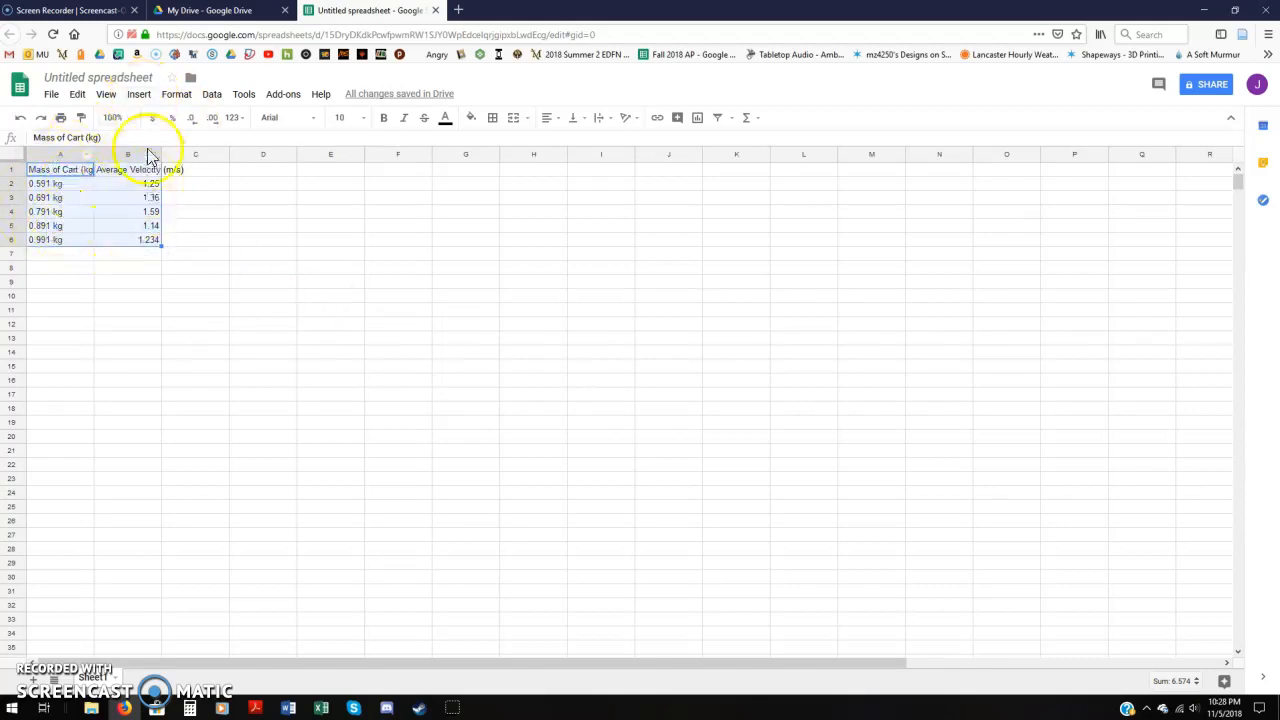
click(139, 95)
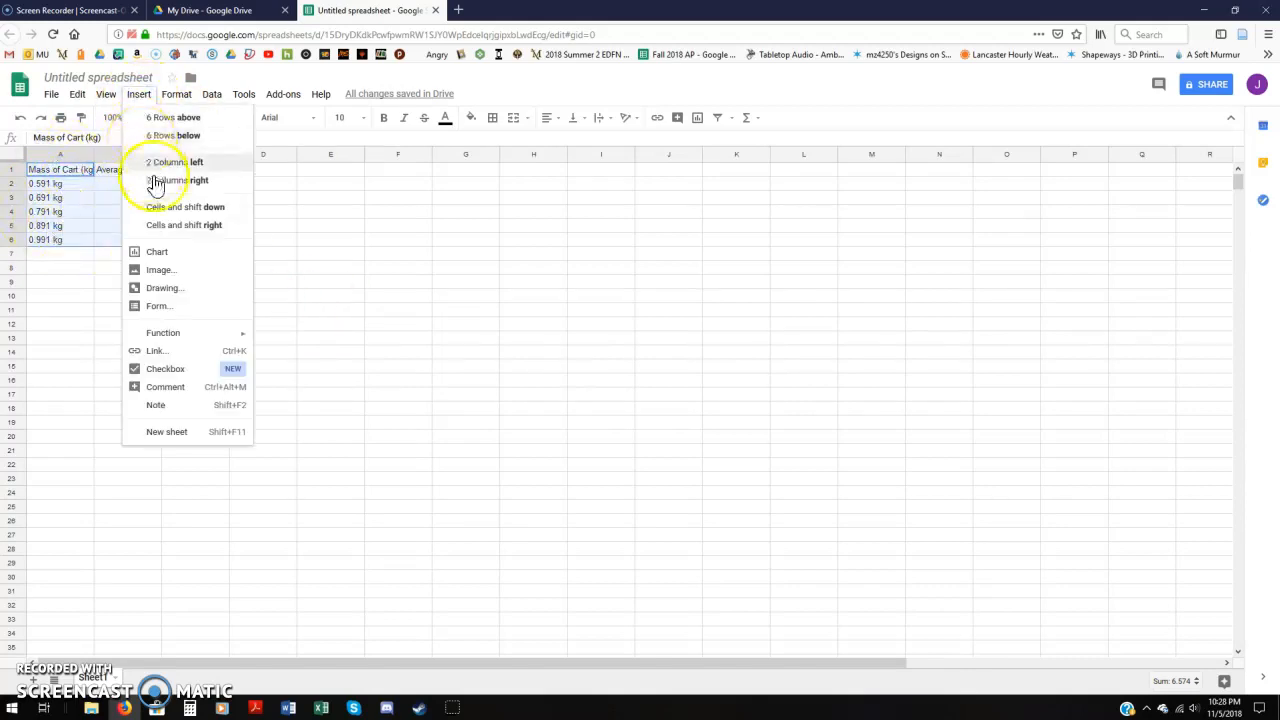
click(169, 253)
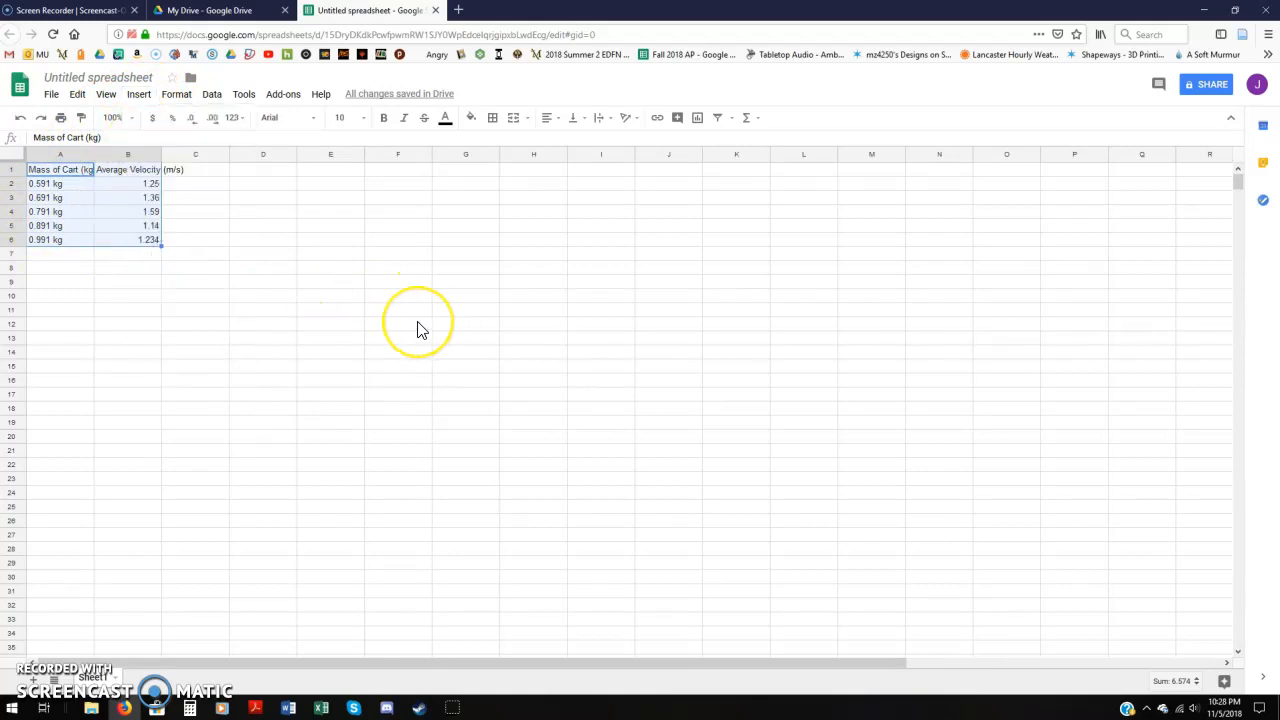
drag(471, 300, 588, 181)
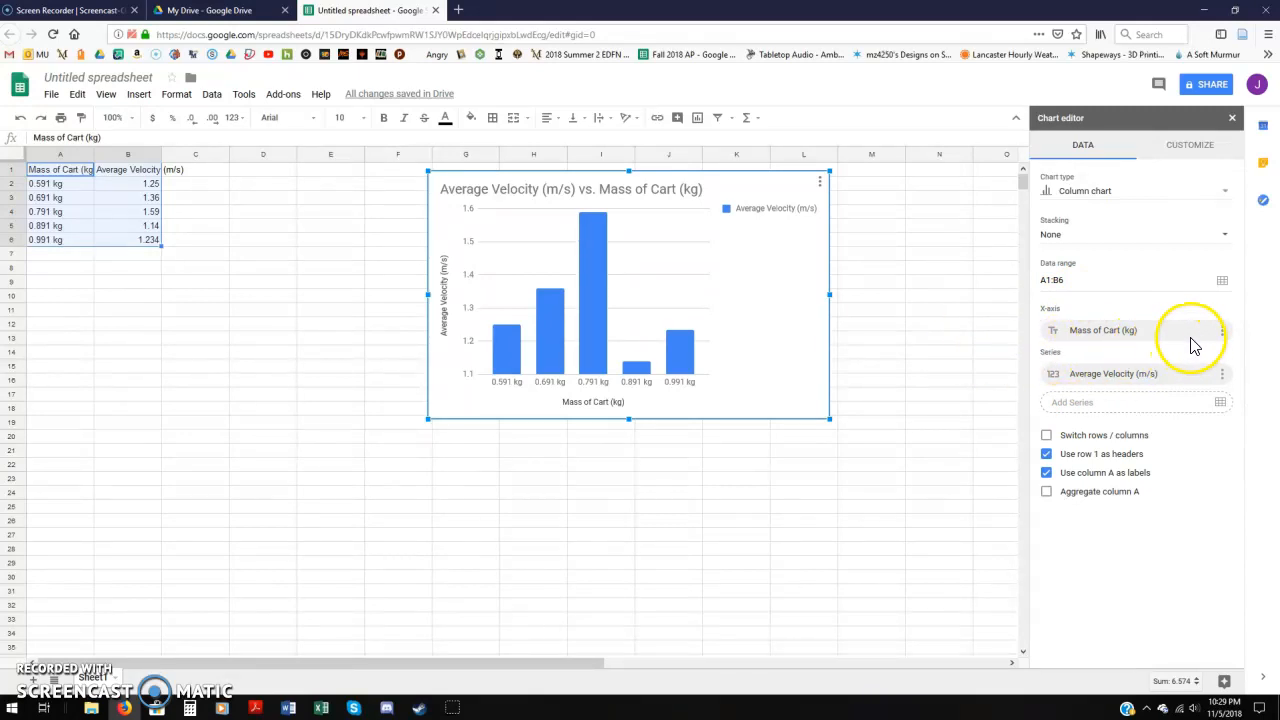
Remove Mass of Cart (kg) from the chart's X-axis and try to add the range A1:A6 as a series.
click(1221, 330)
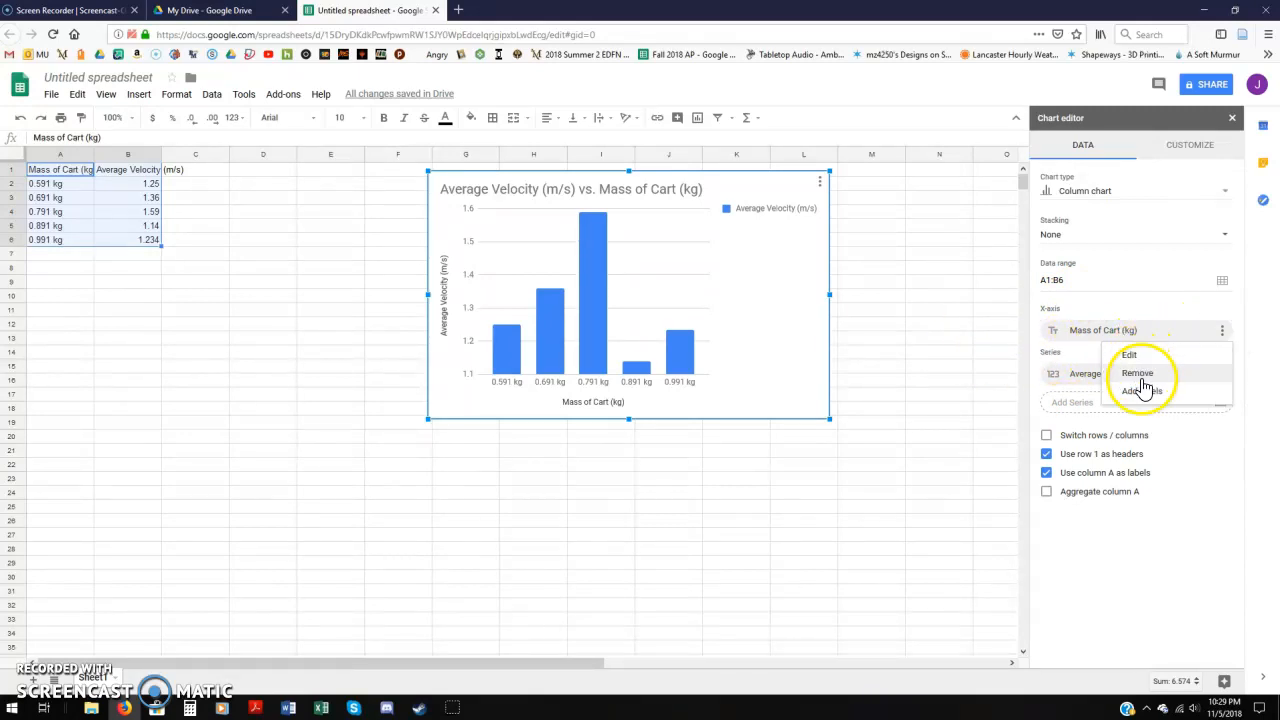
click(1140, 376)
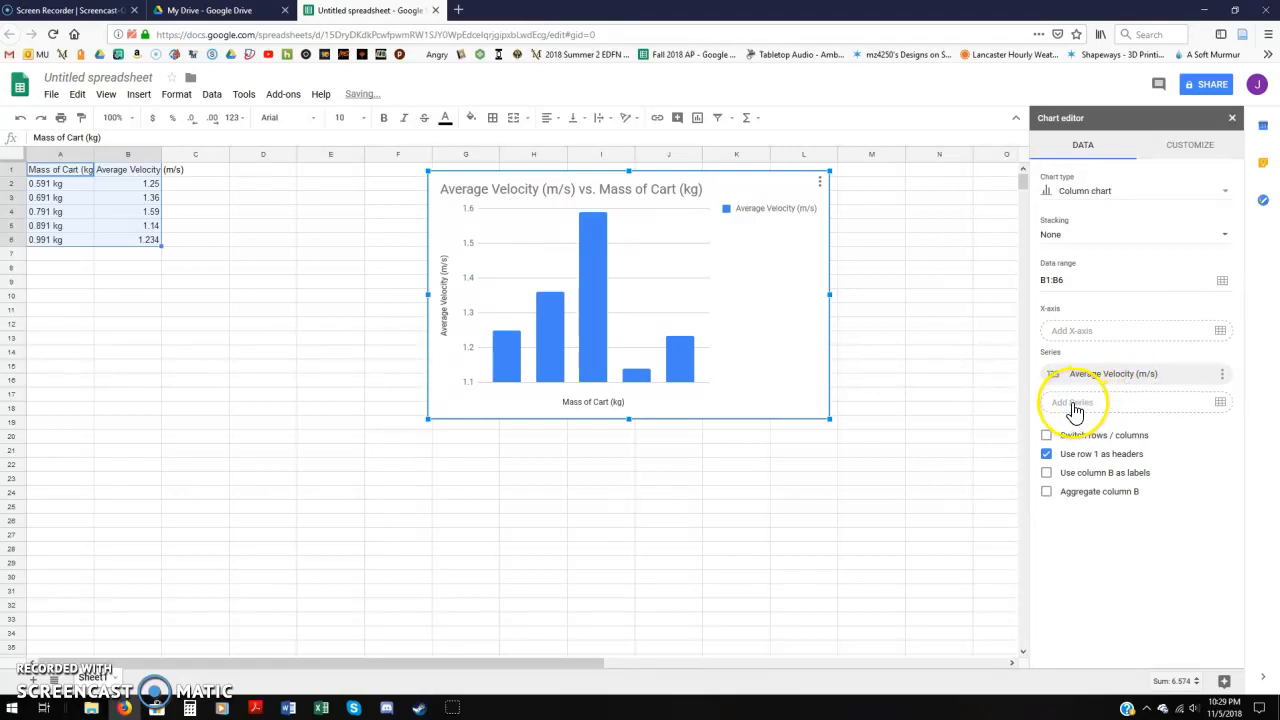
click(1074, 404)
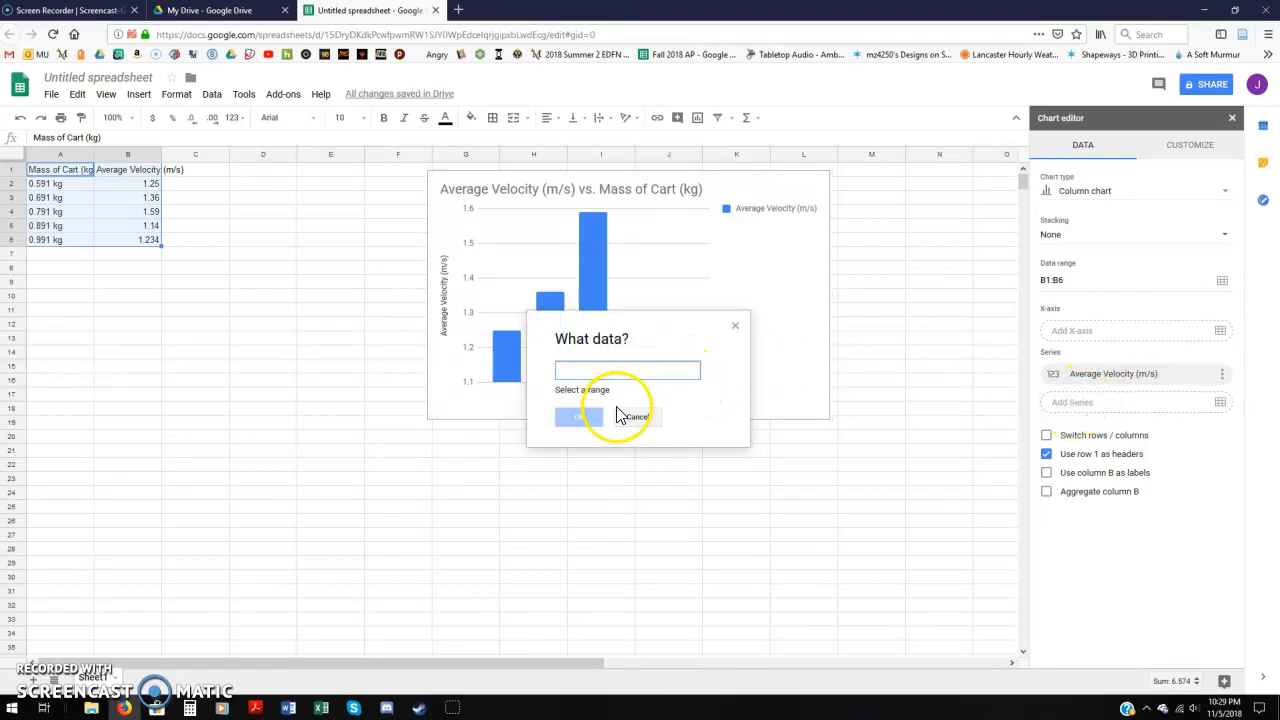
drag(55, 170, 89, 250)
click(580, 417)
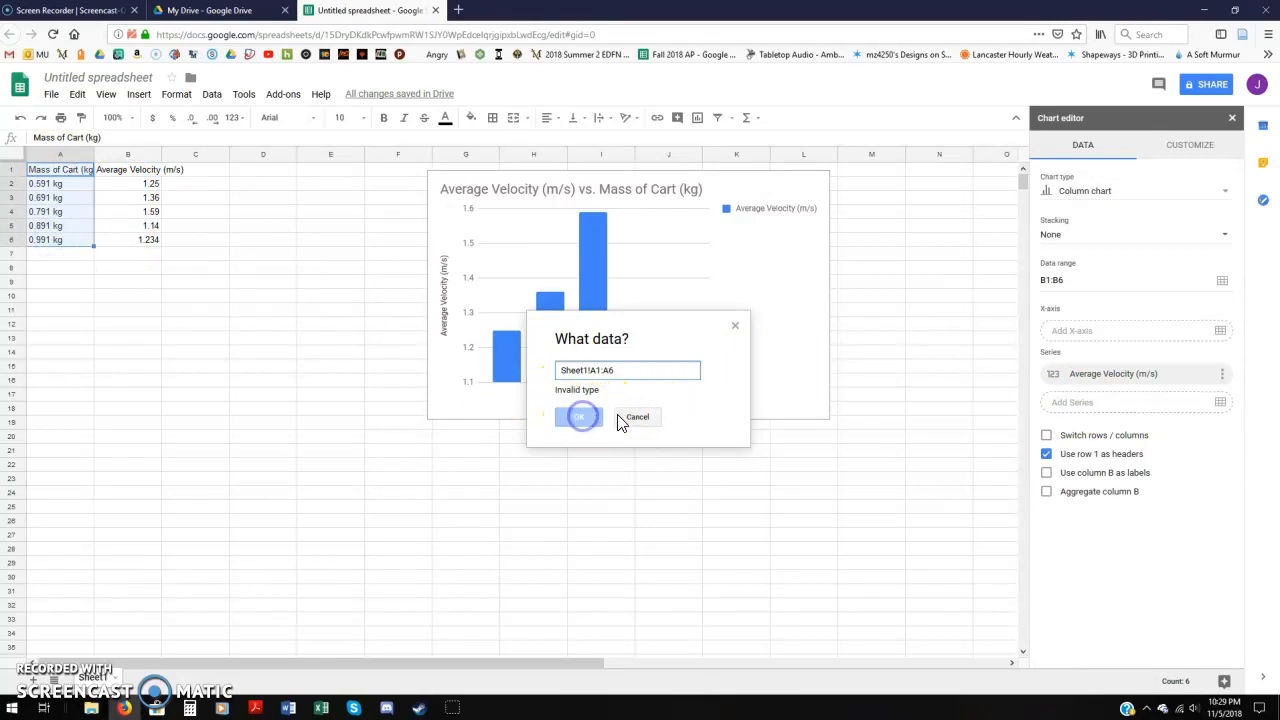
click(734, 326)
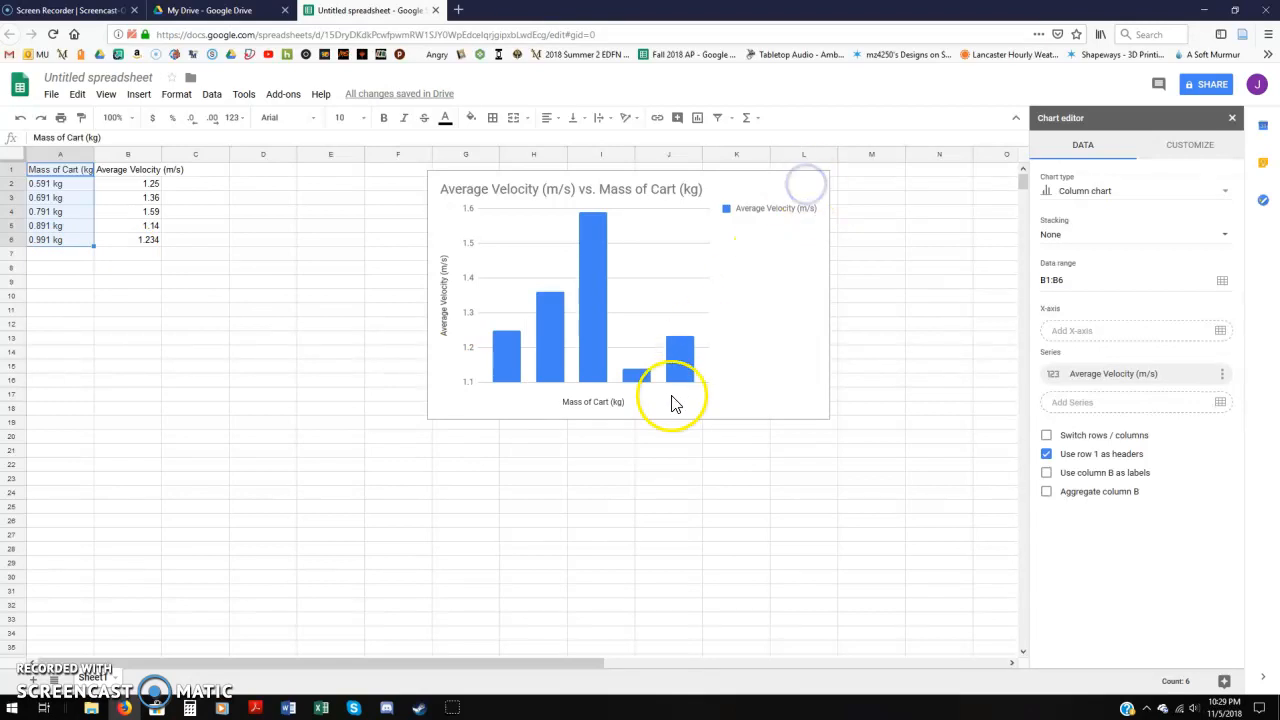
Add the mass range A1:A6 as a chart series and remove that Mass of Cart label series again.
click(1220, 403)
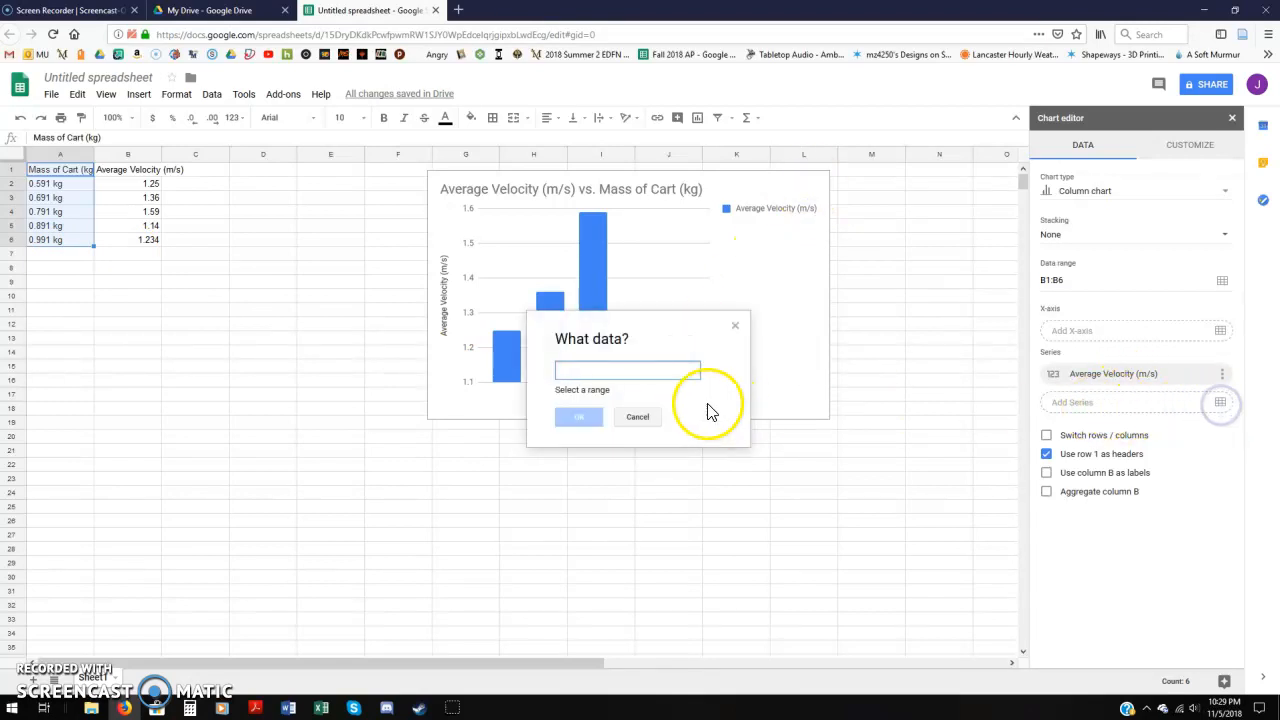
drag(50, 180, 47, 247)
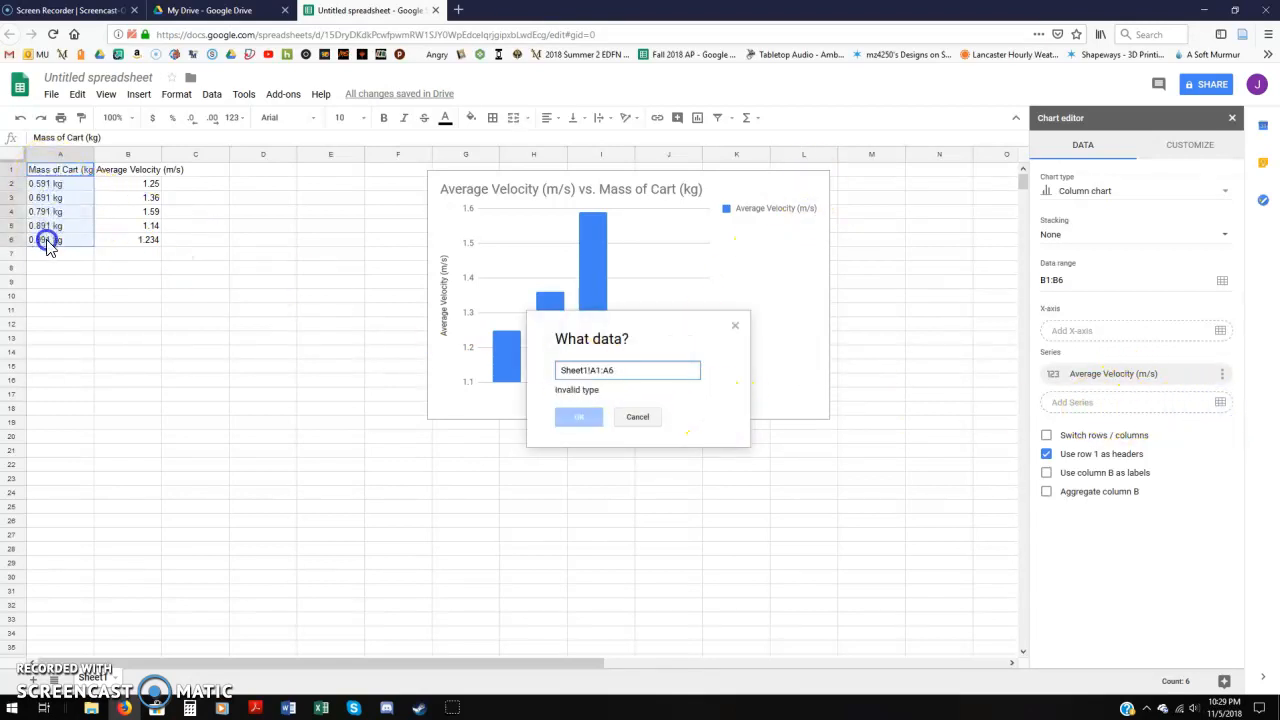
key(Return)
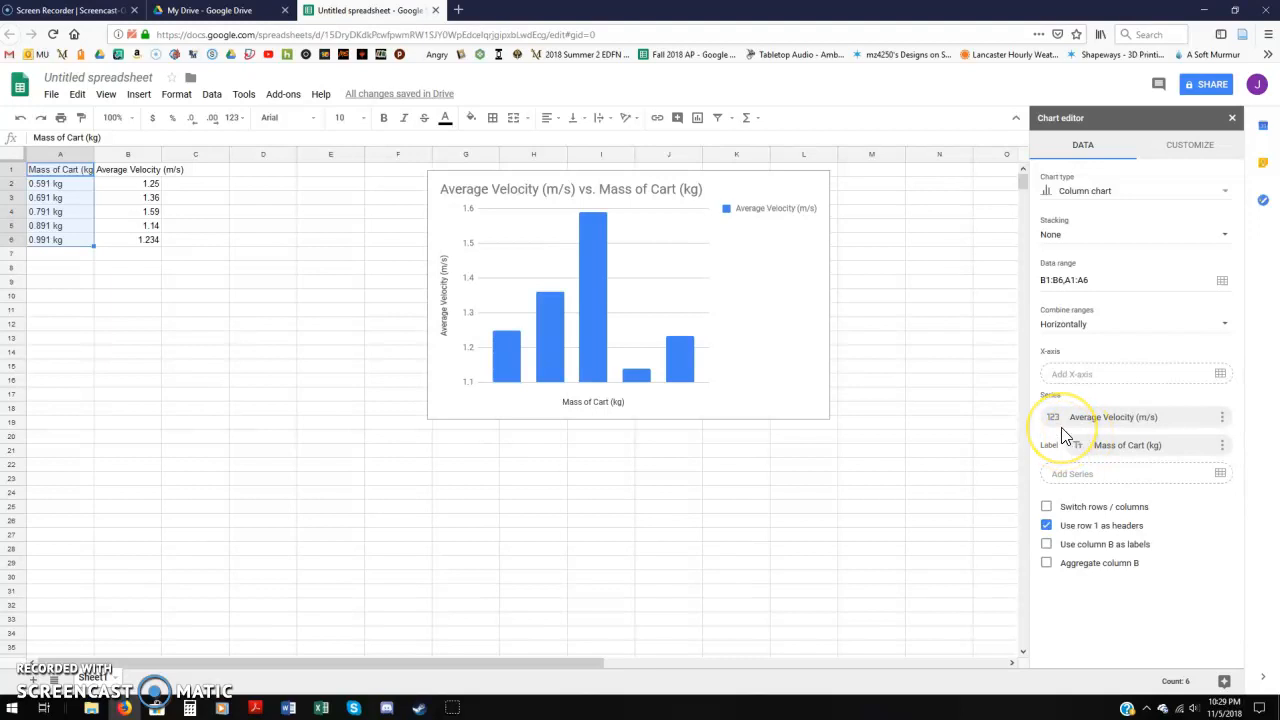
click(1222, 446)
click(1150, 487)
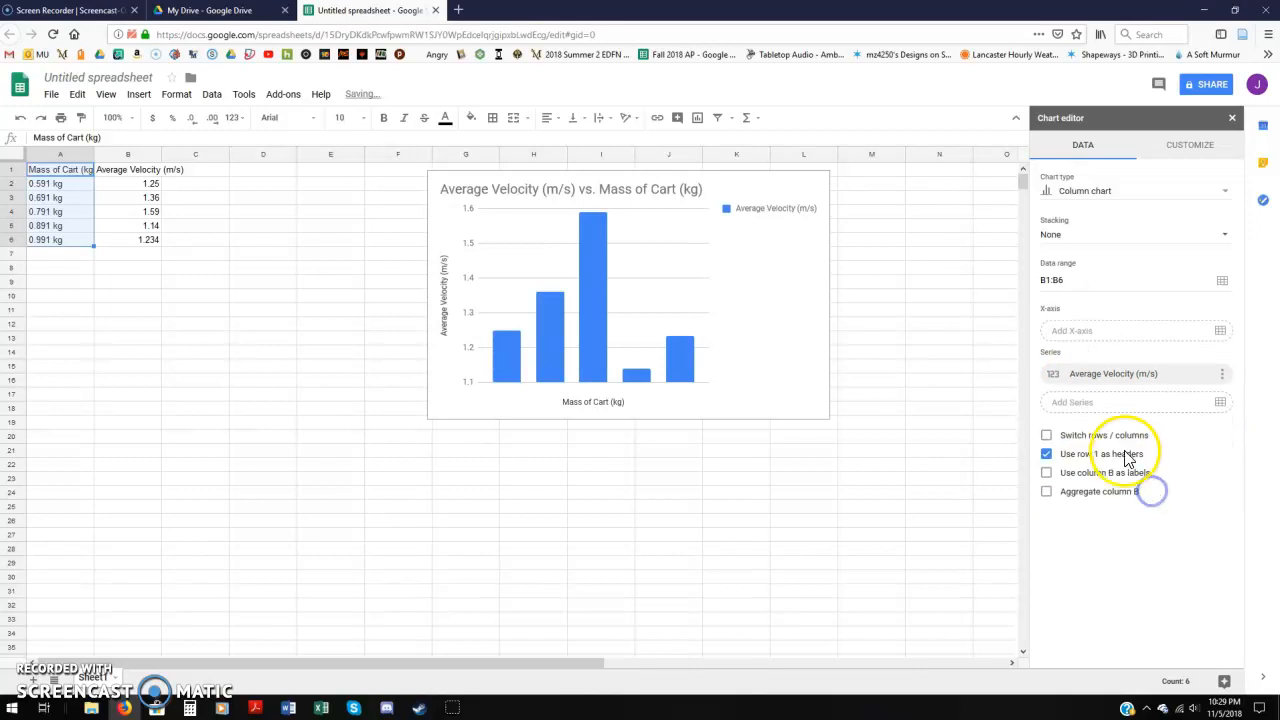
Reopen the chart for editing and set its X-axis to the mass range A1:A6.
click(242, 322)
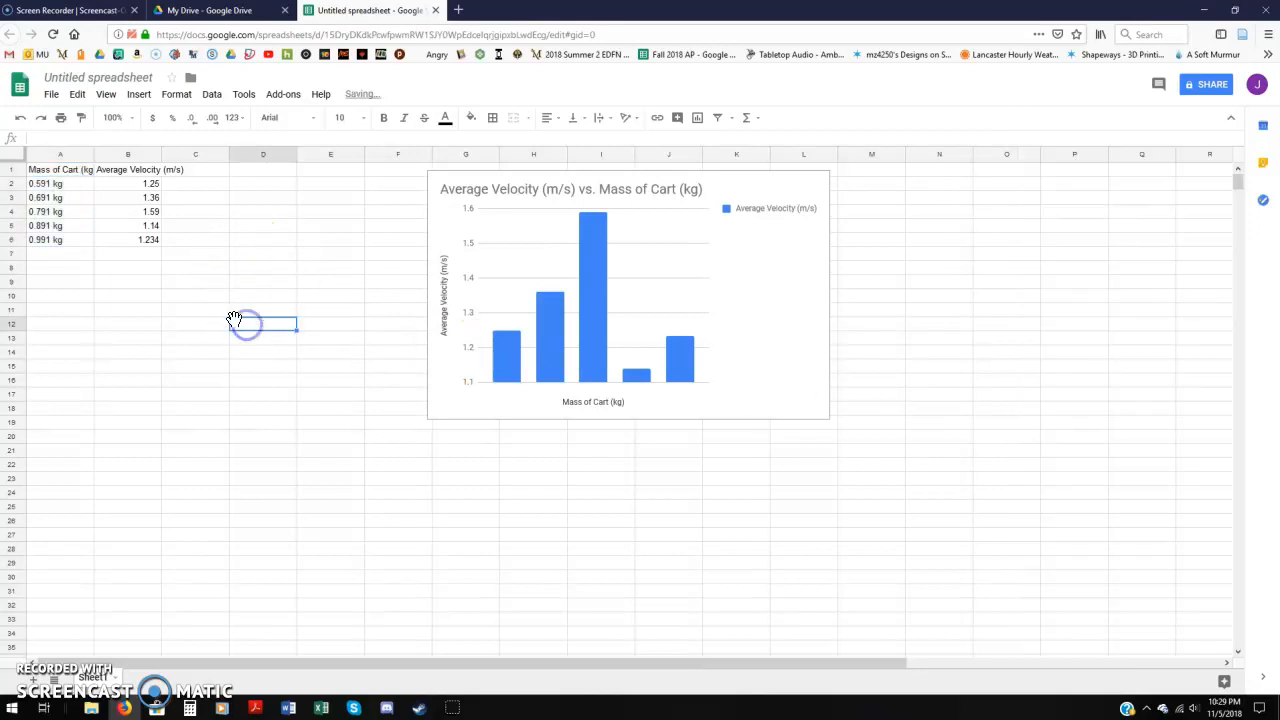
click(762, 257)
click(820, 184)
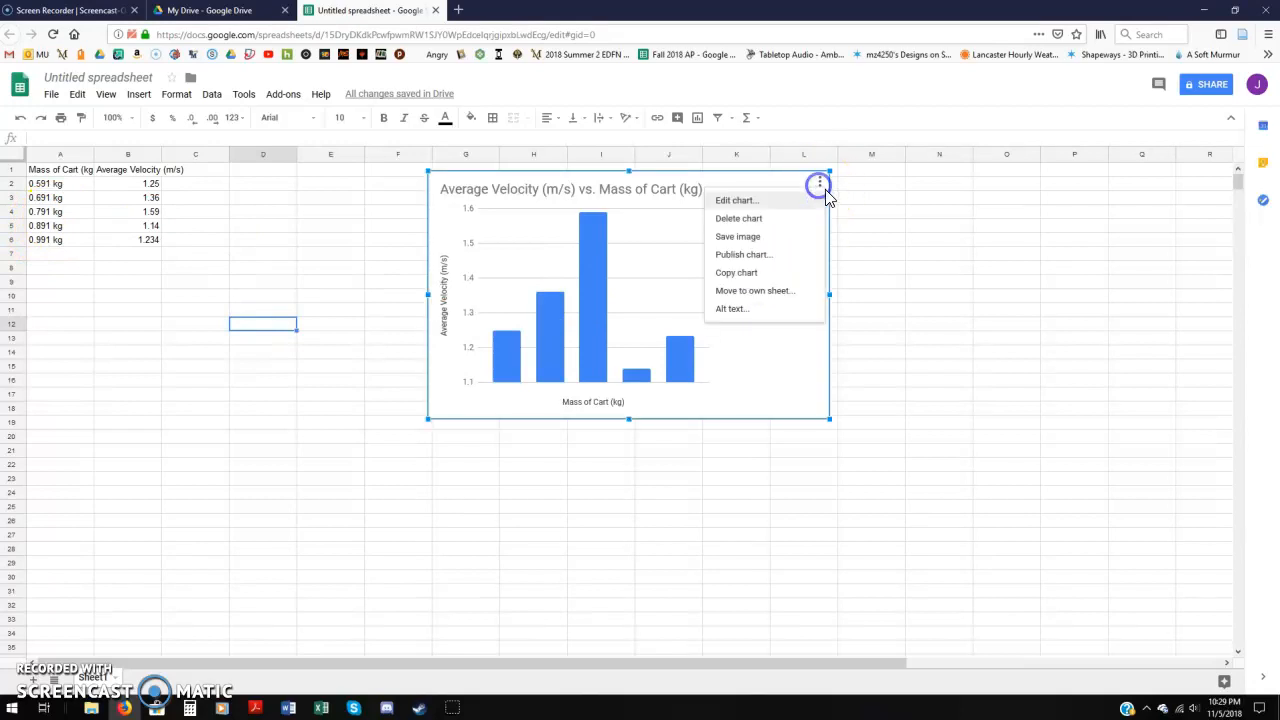
click(760, 201)
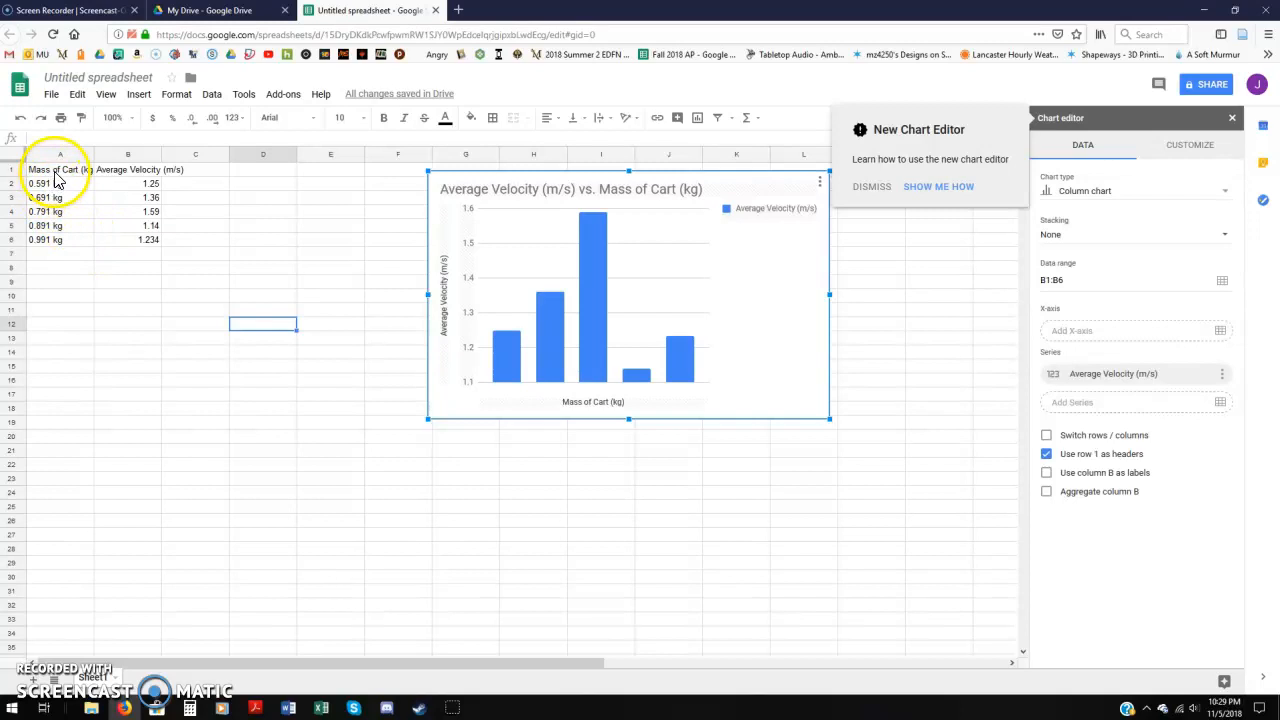
click(1079, 331)
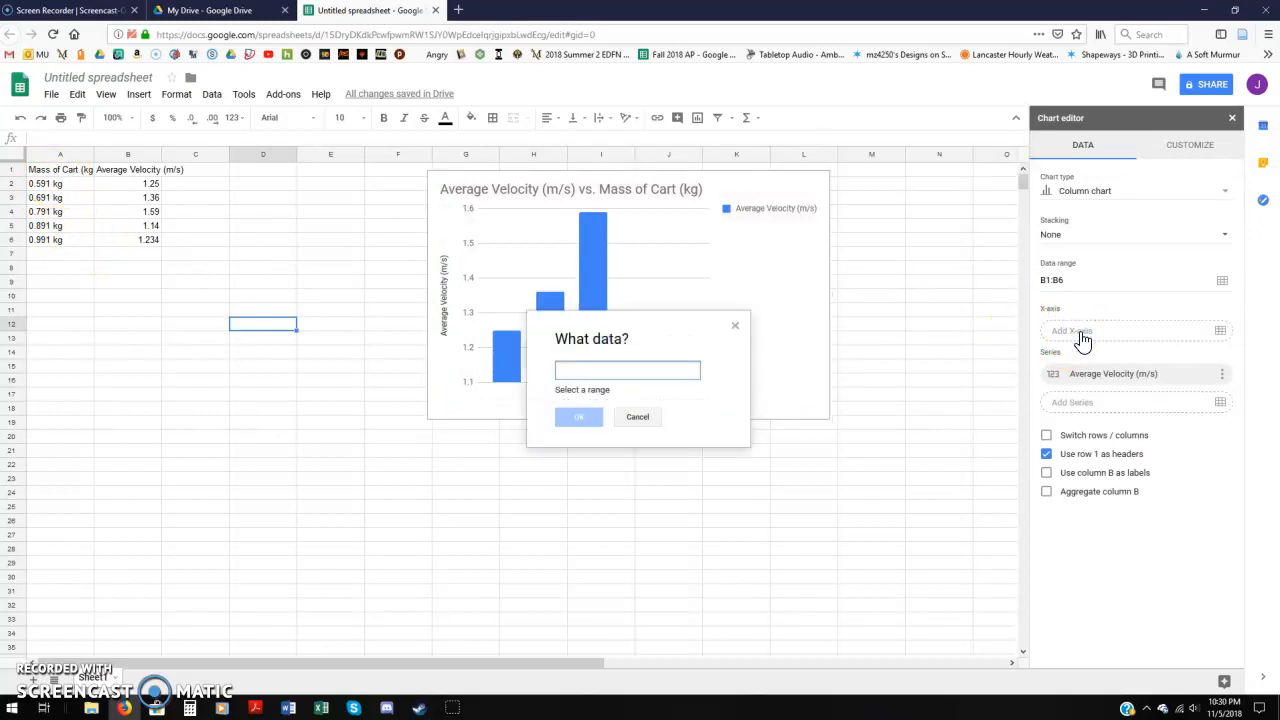
drag(57, 171, 72, 240)
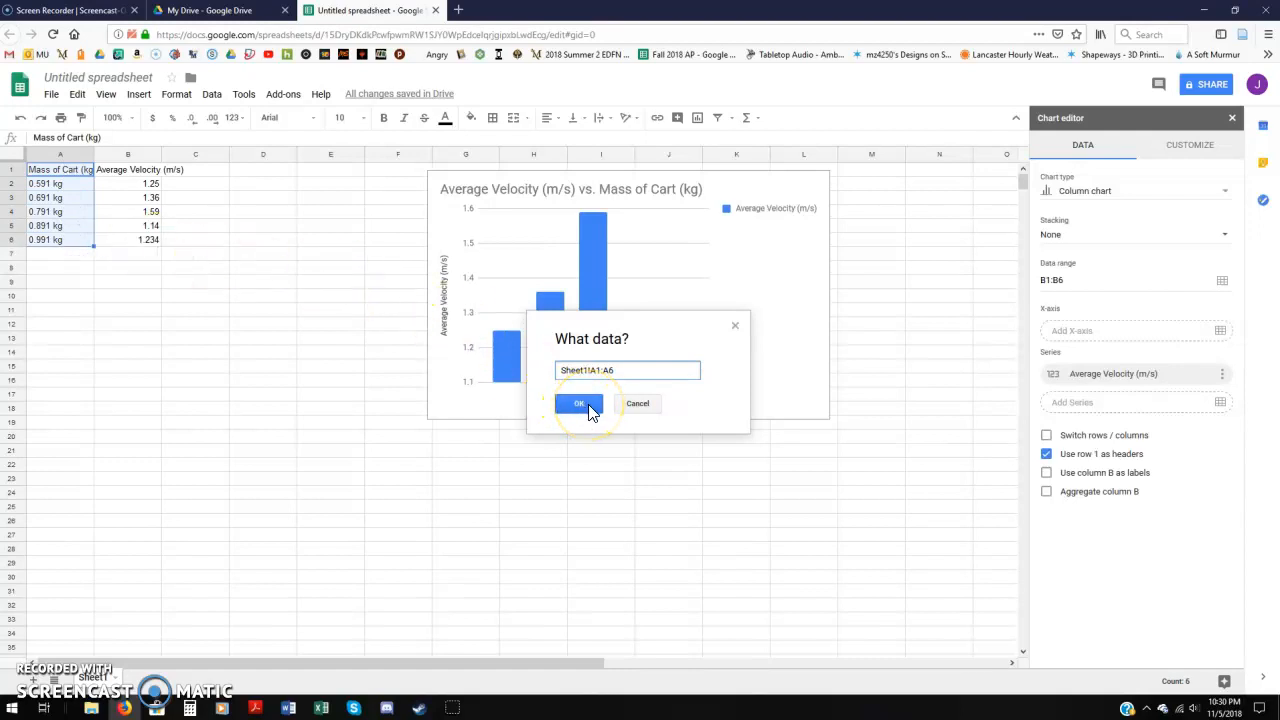
key(Return)
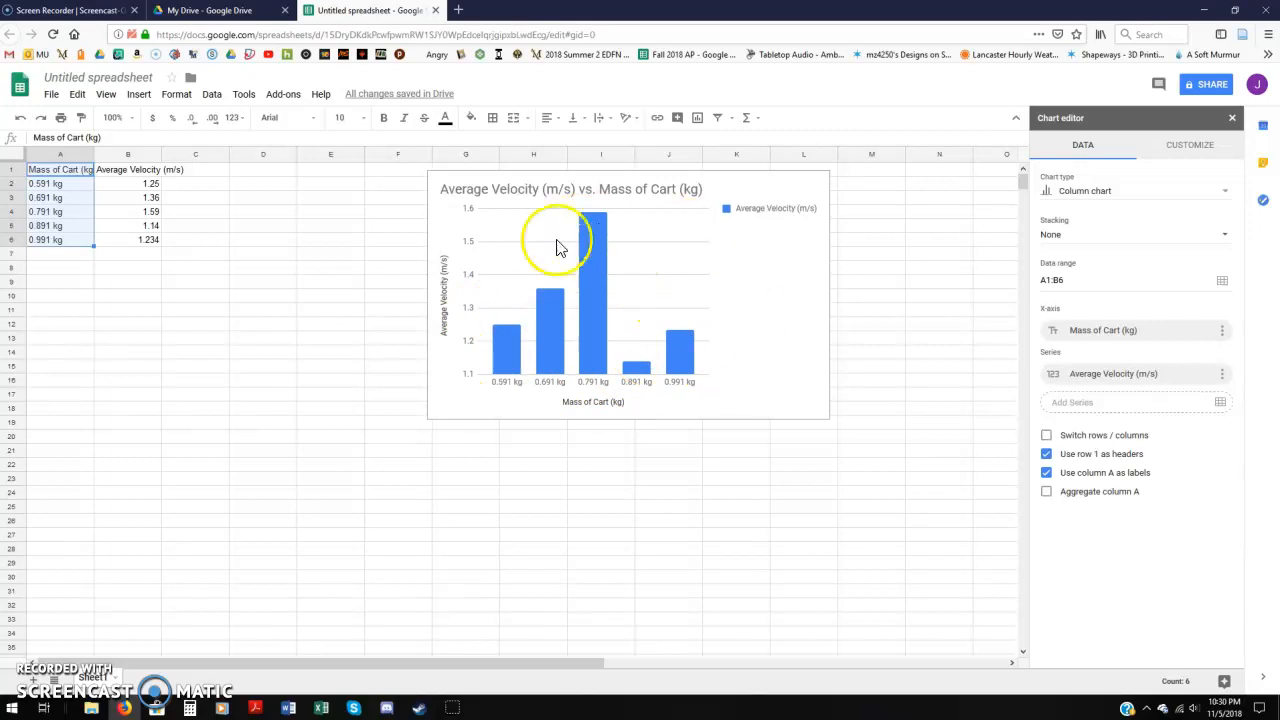
Strip the kg unit from the mass cells A2:A6, leaving 0.591, 0.691, 0.791, 0.891 and 0.991.
click(66, 185)
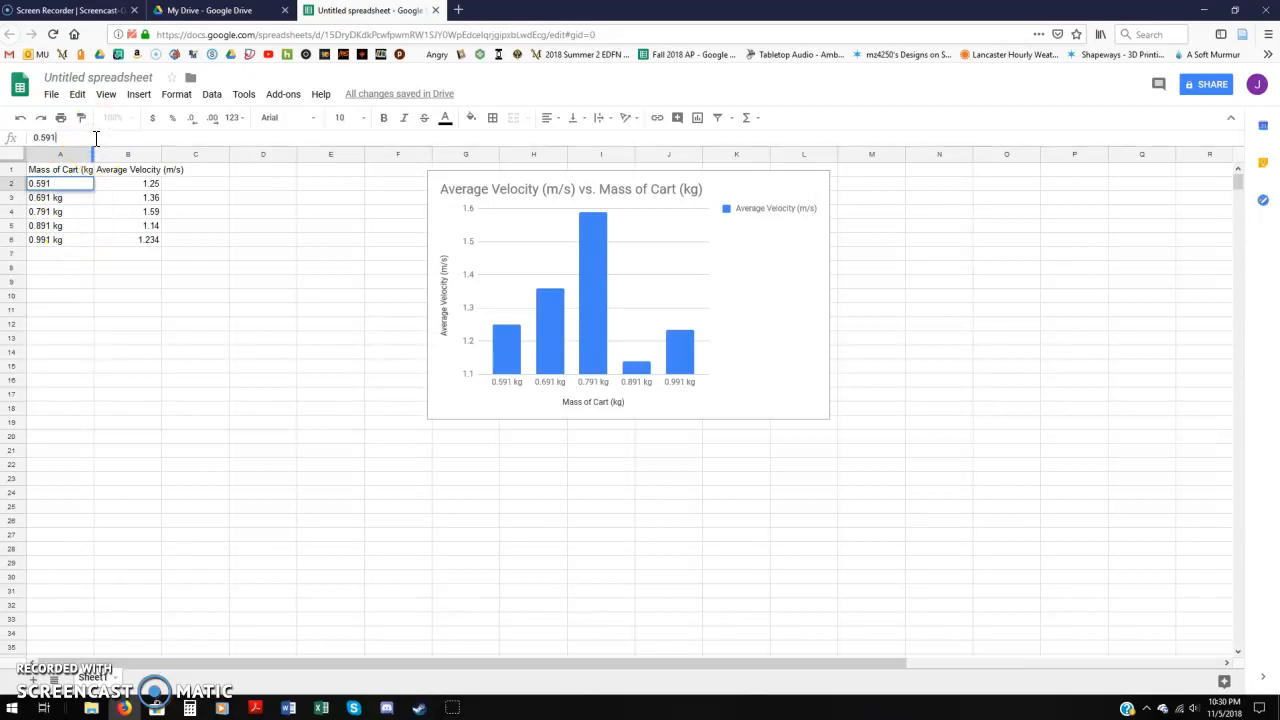
click(78, 199)
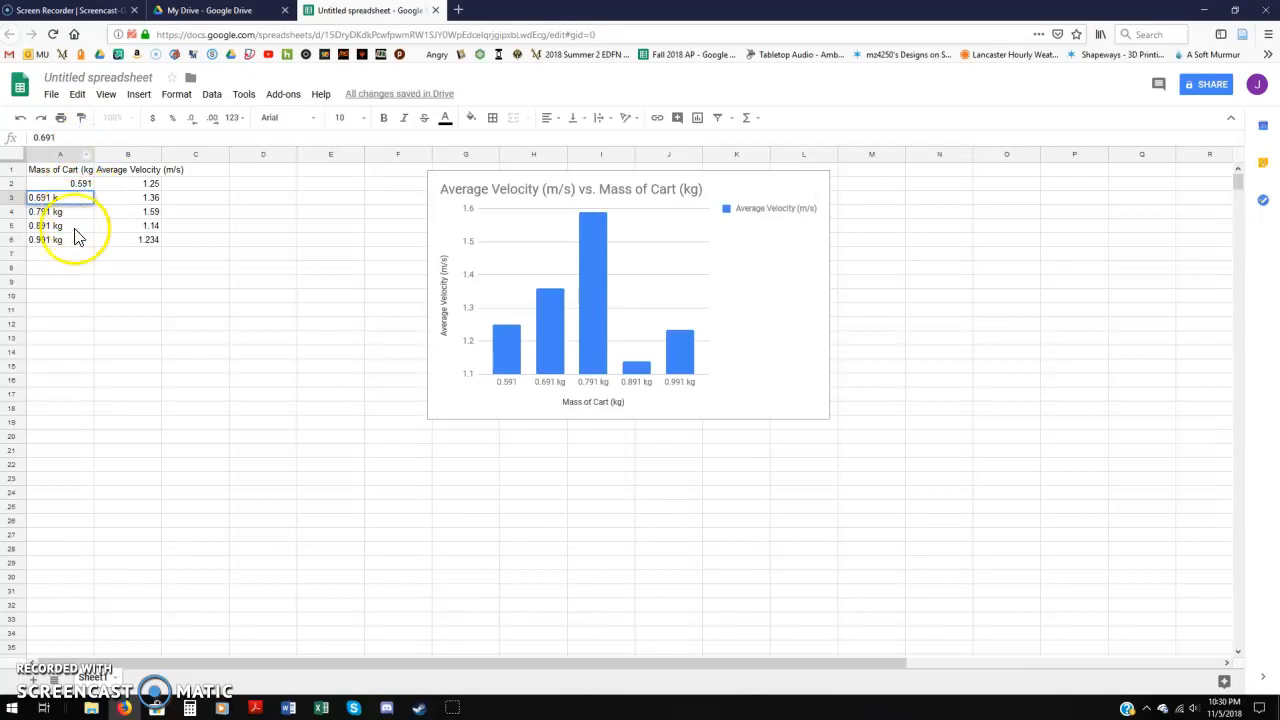
click(79, 215)
click(106, 136)
key(BackSpace)
key(BackSpace)
click(62, 214)
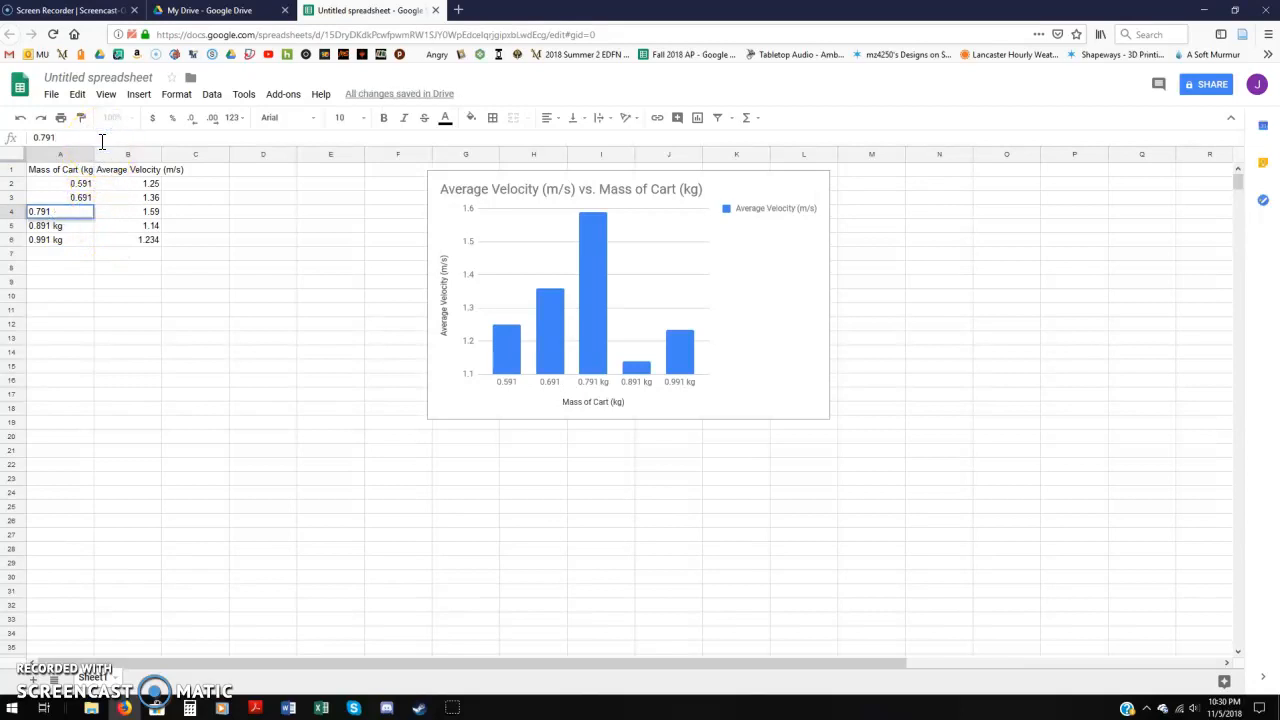
key(Return)
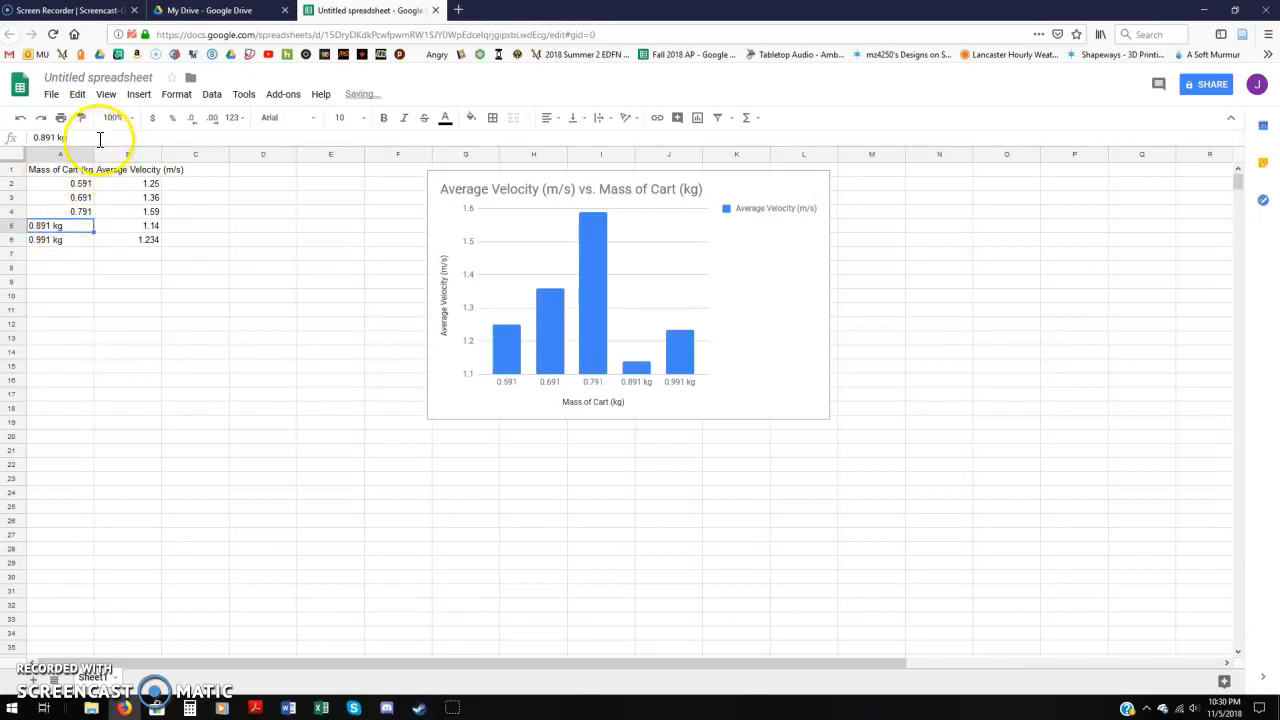
click(60, 240)
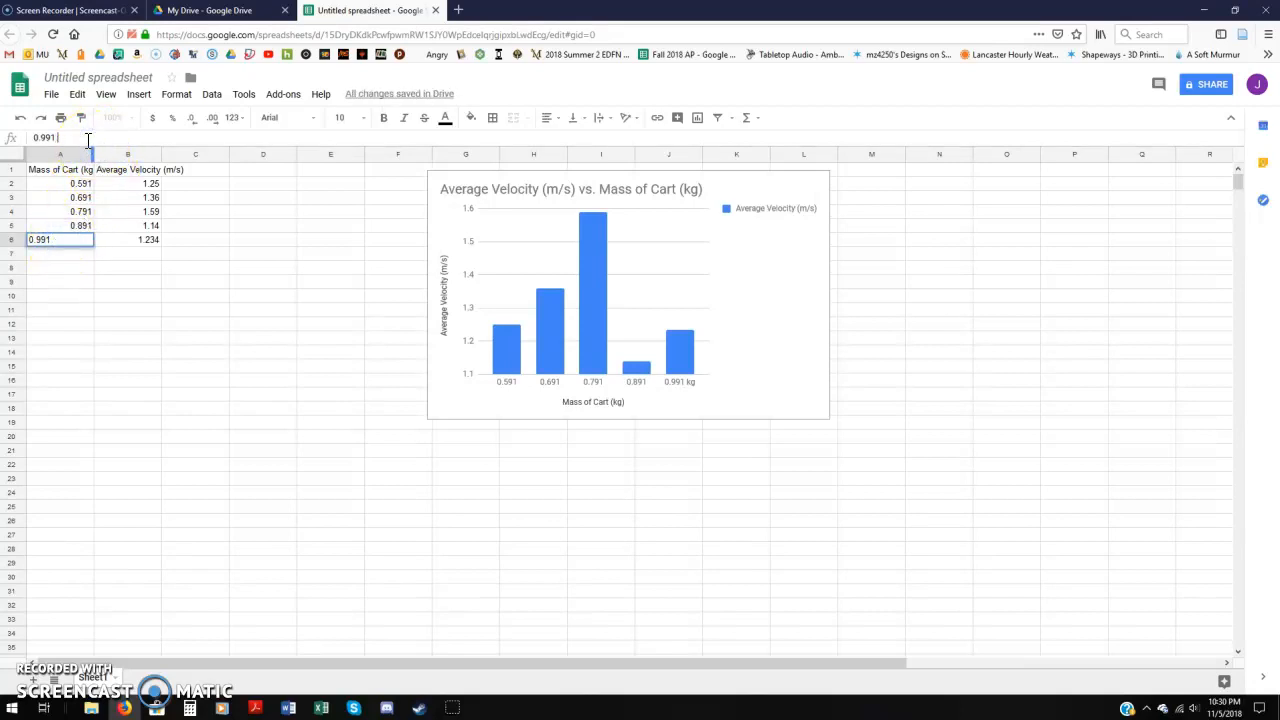
key(Return)
Change the chart type to Scatter chart and enlarge the chart to end around column M, row 21.
click(749, 334)
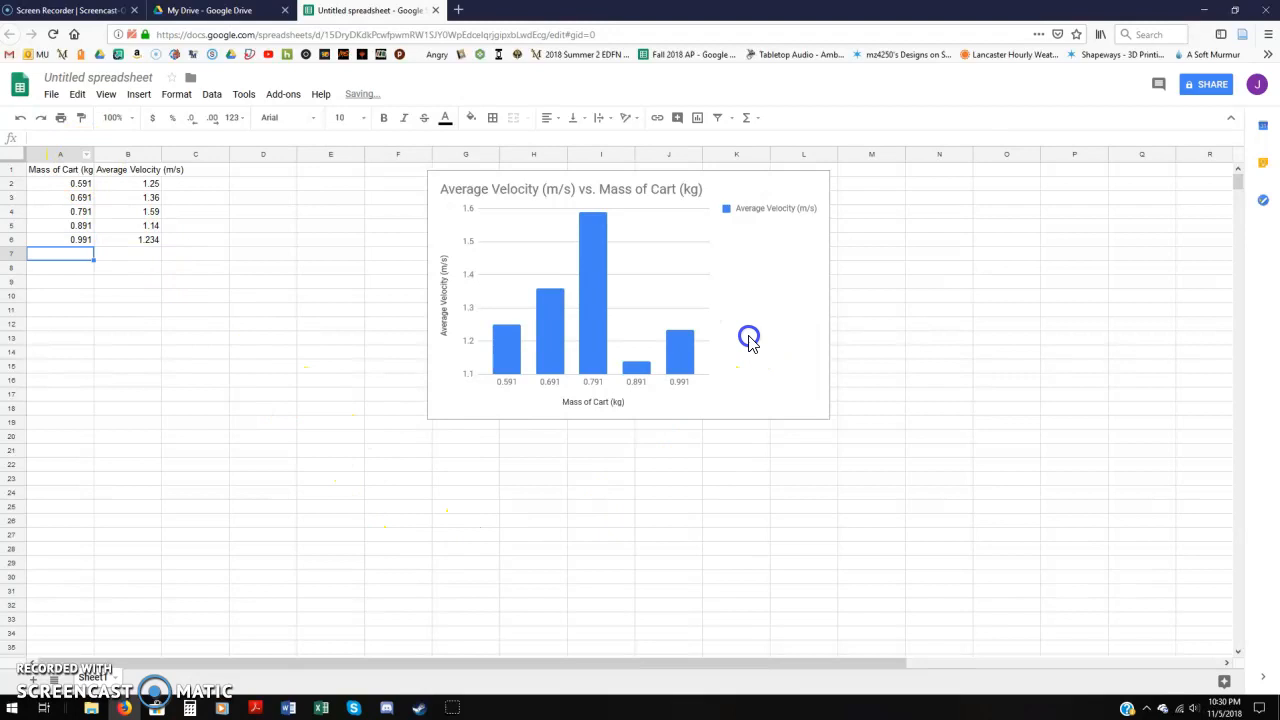
click(820, 184)
click(757, 203)
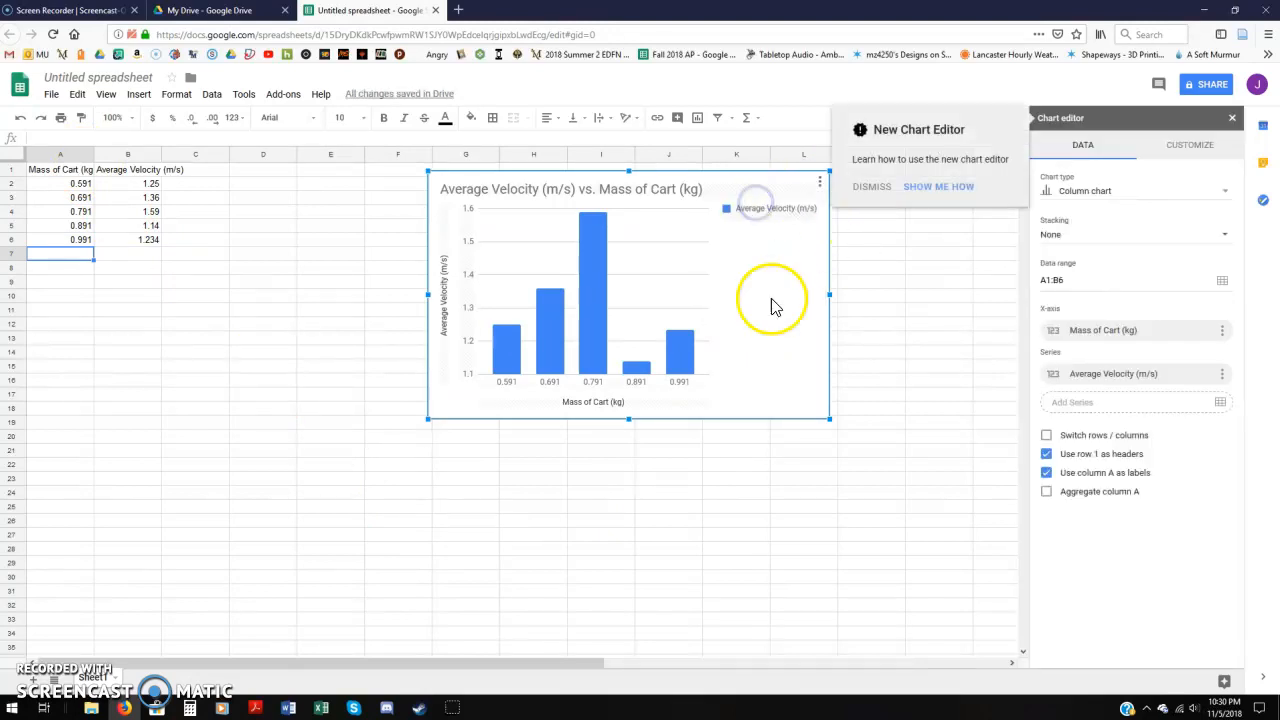
click(1100, 194)
scroll(1114, 357, down, 8)
click(1075, 378)
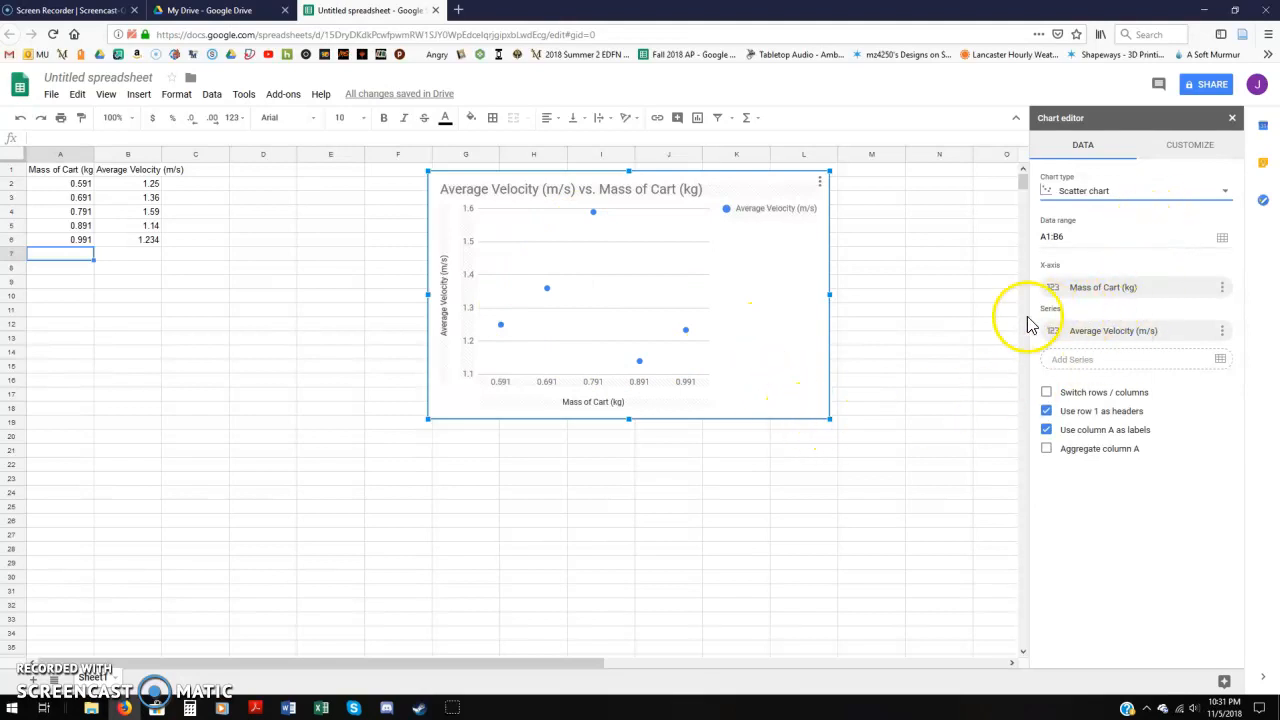
drag(828, 418, 887, 454)
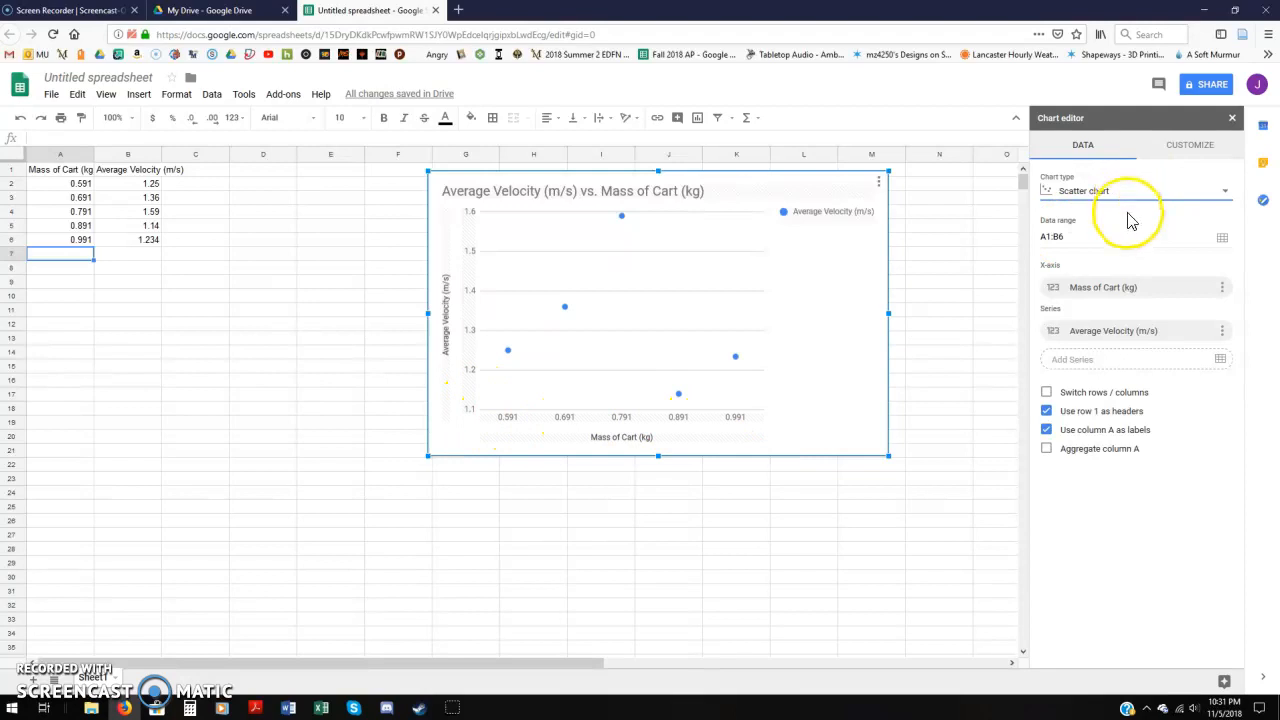
Change the chart title to "Velocity vs. Mass of Cart".
click(1189, 147)
click(1060, 176)
click(1060, 177)
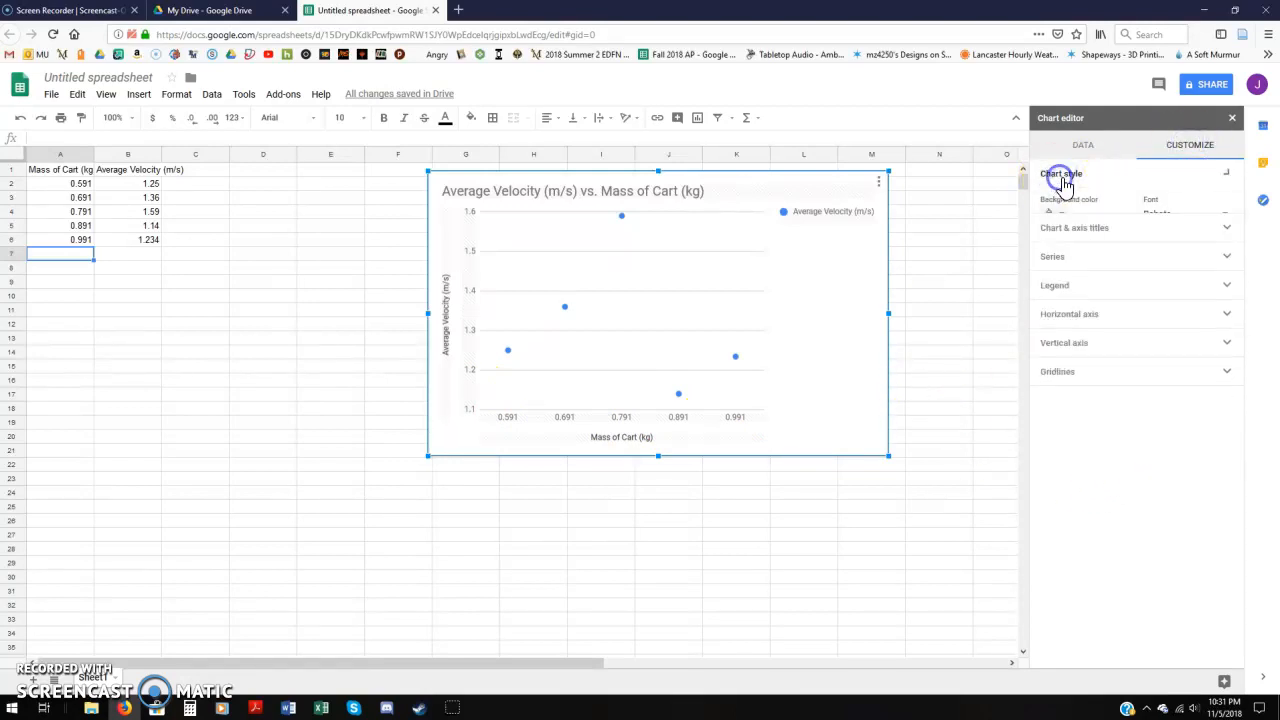
click(1073, 204)
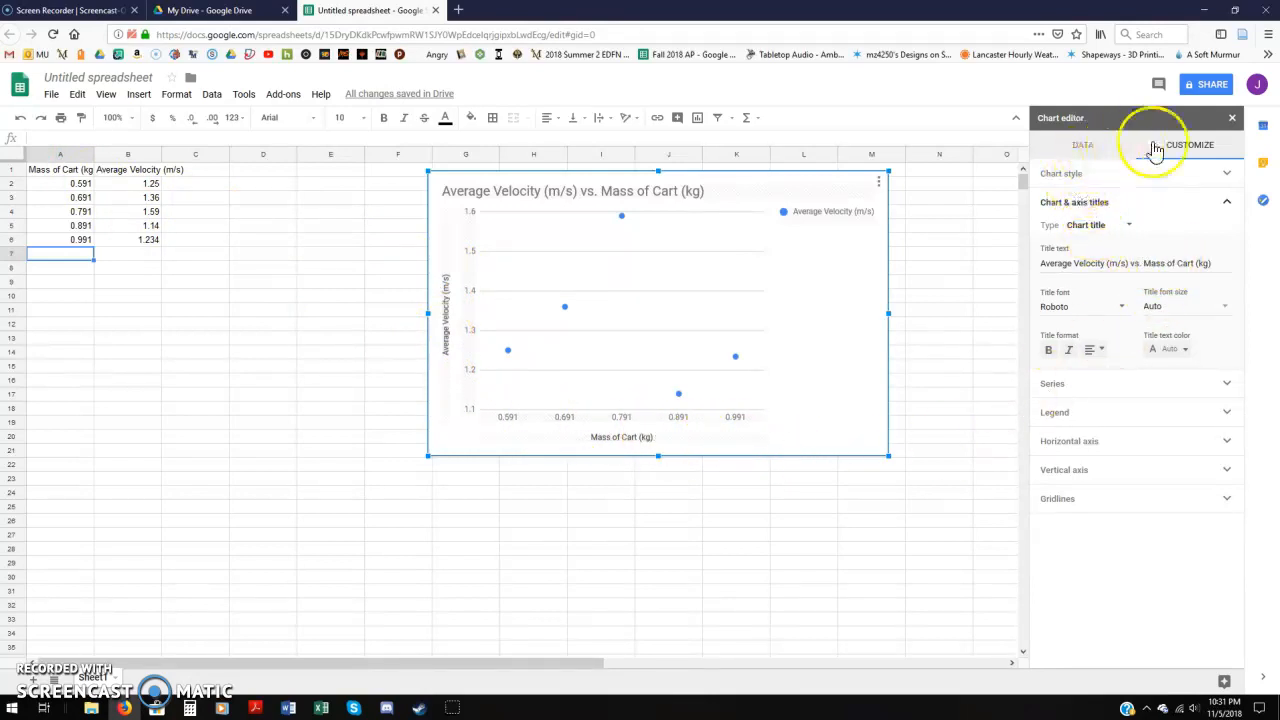
click(1086, 150)
click(1168, 150)
click(1074, 195)
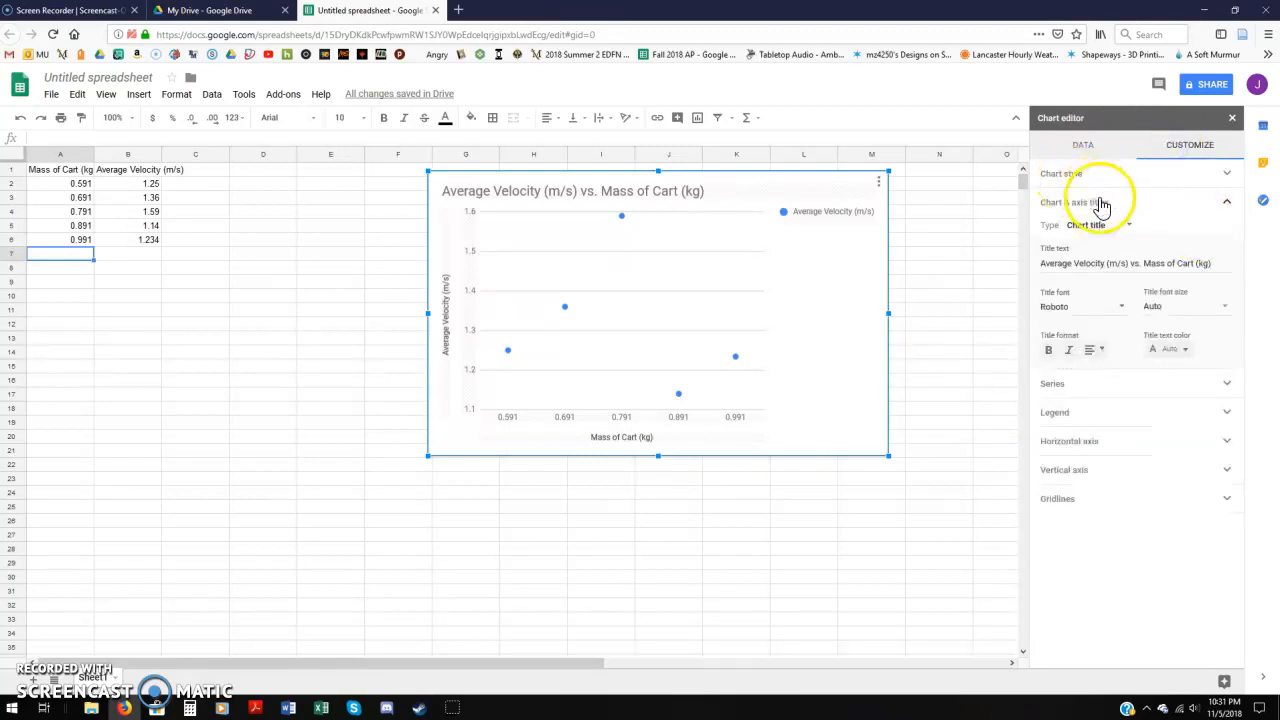
click(1071, 206)
click(1110, 254)
drag(1214, 264, 1081, 257)
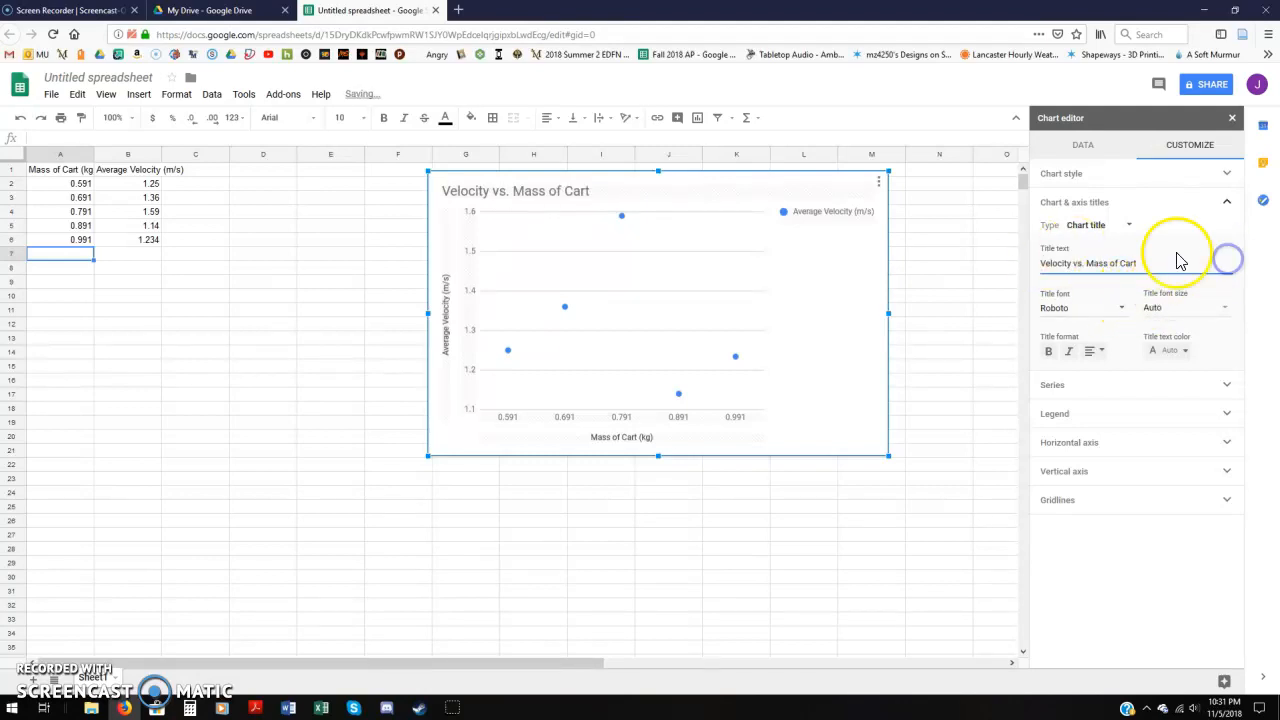
Try out editing the horizontal axis title by appending the sample text "fdfsa", and remove that text again.
click(1118, 226)
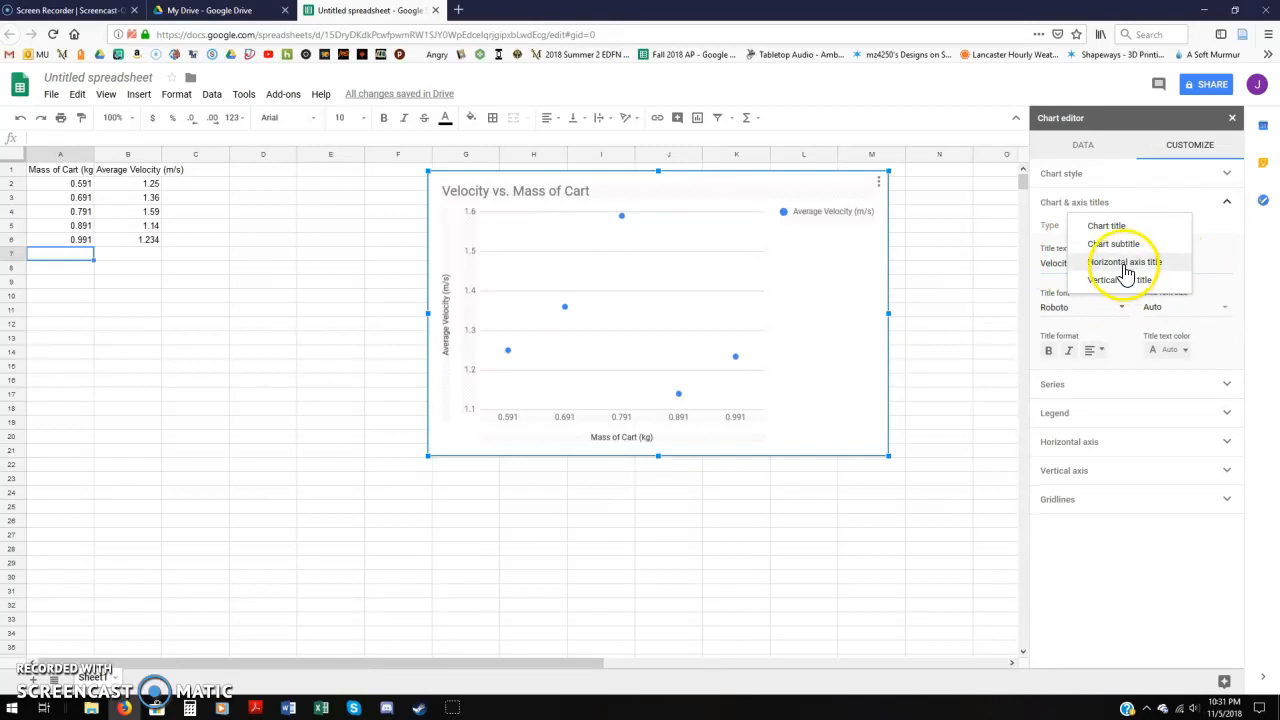
click(1125, 262)
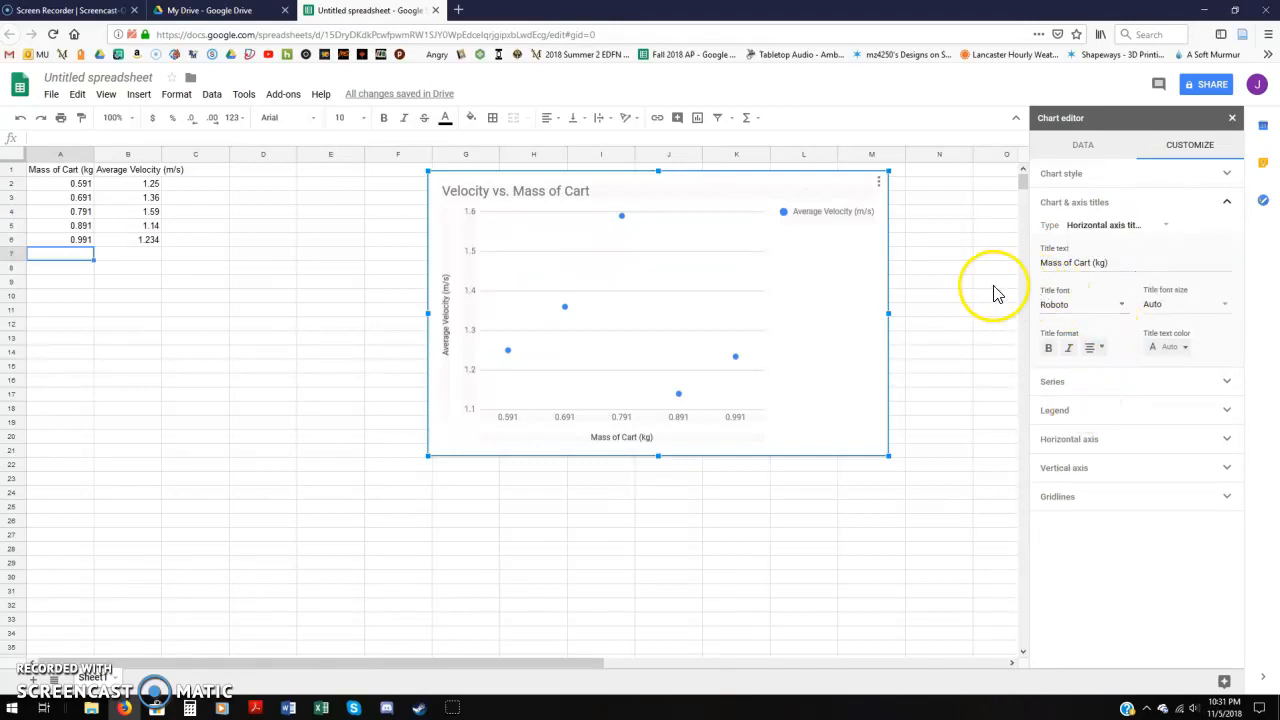
click(1110, 227)
click(1110, 228)
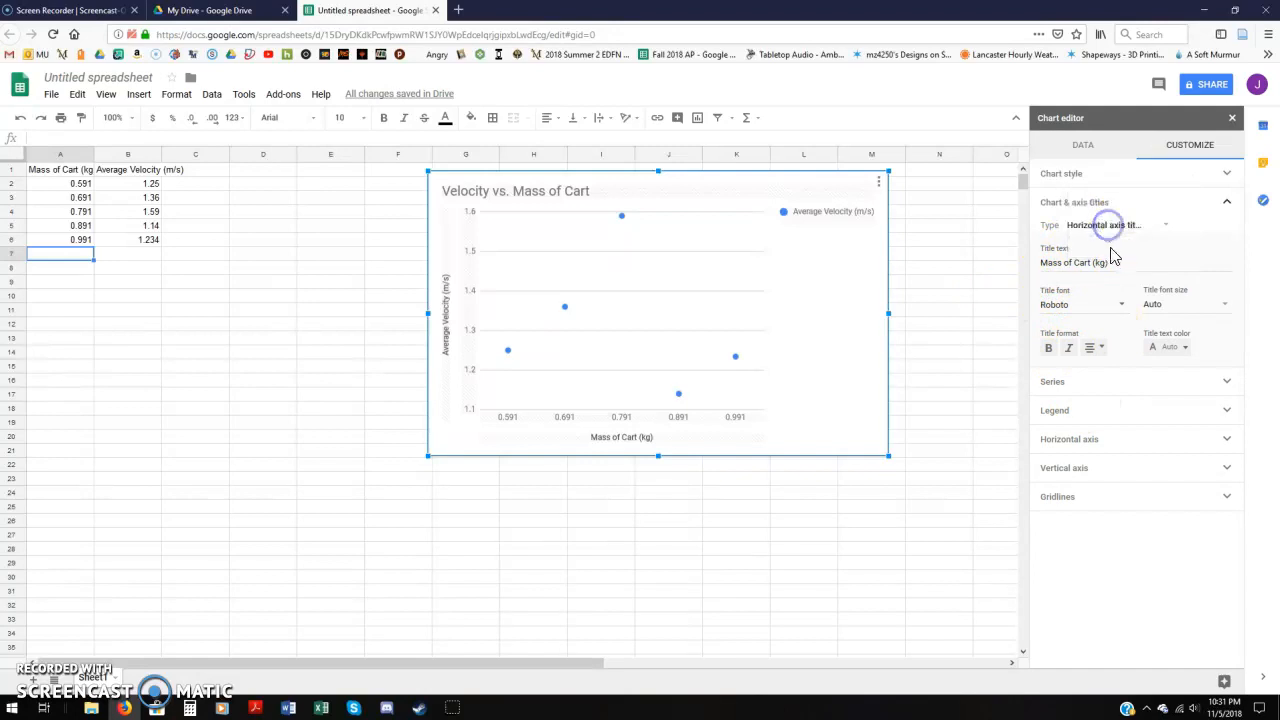
click(1112, 262)
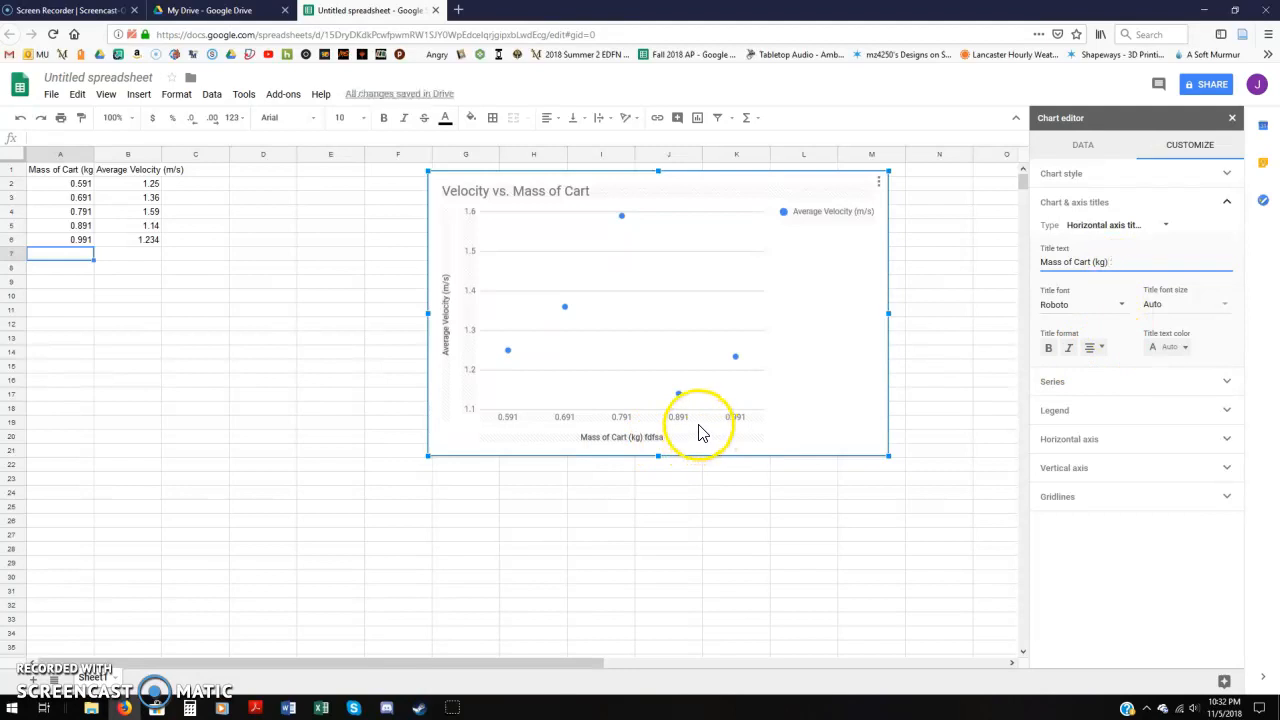
click(1104, 205)
Look over the chart's series options and open the horizontal axis settings.
click(1062, 238)
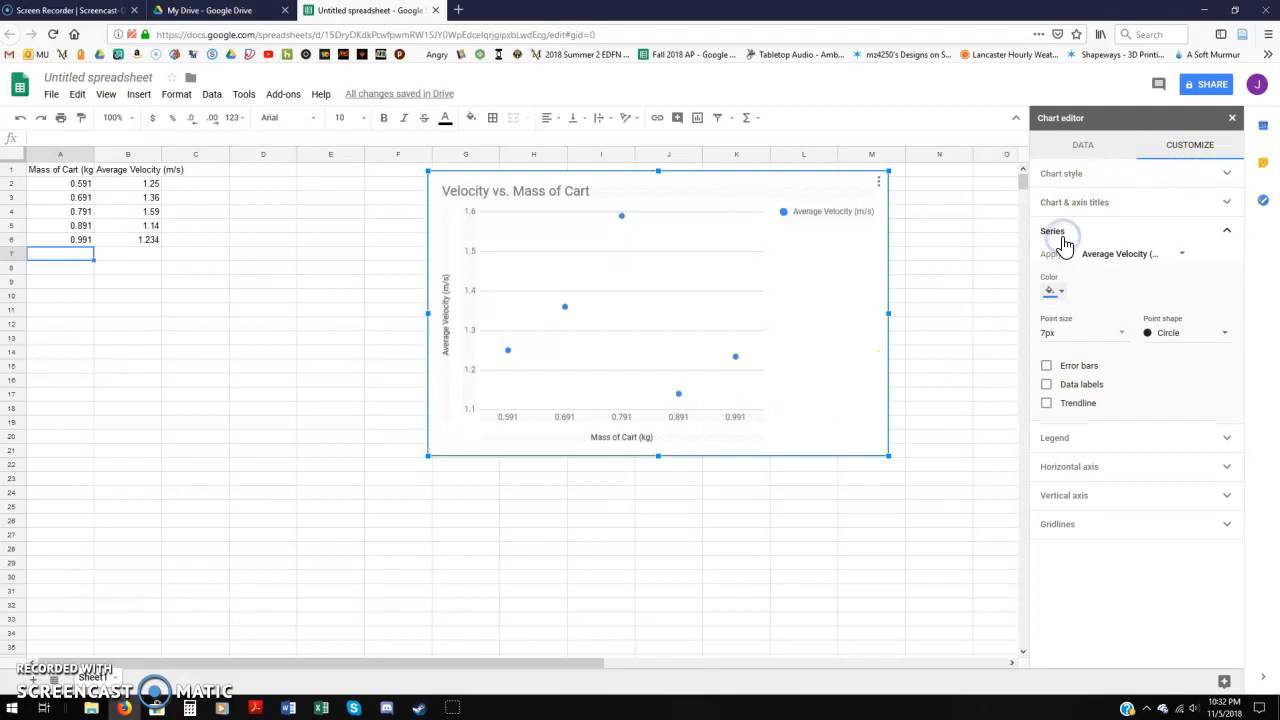
click(1062, 238)
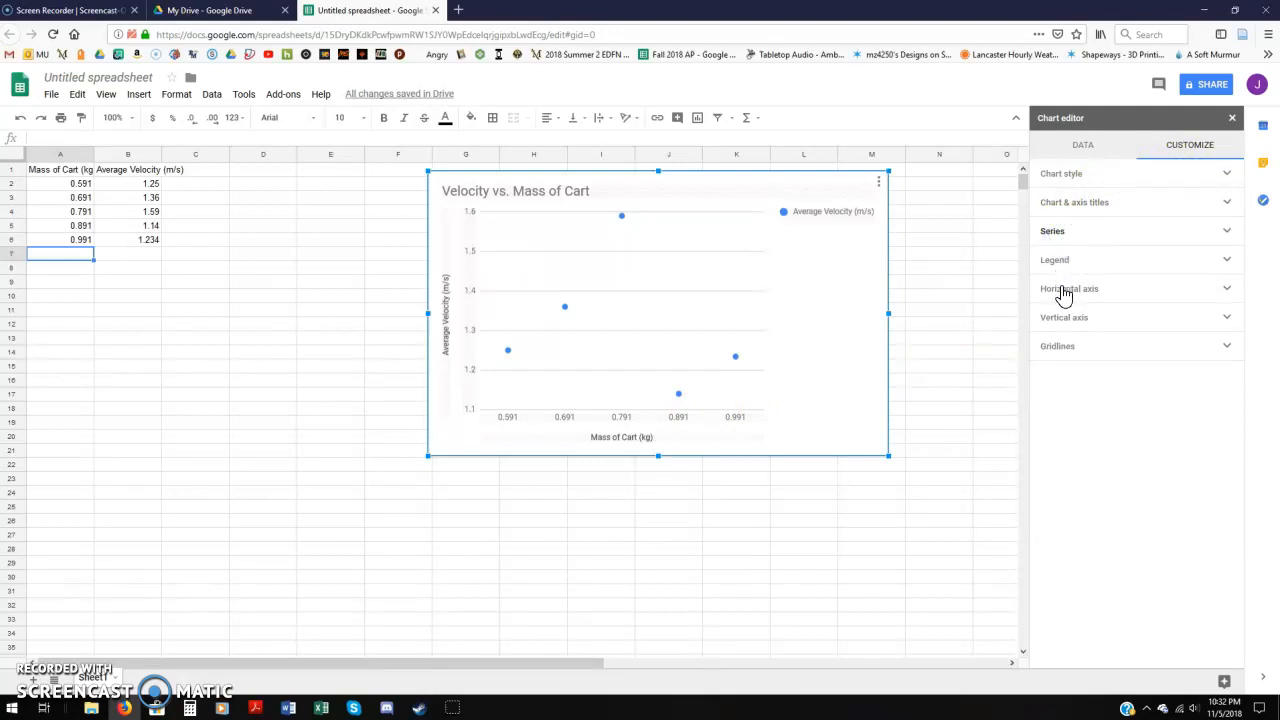
click(1068, 288)
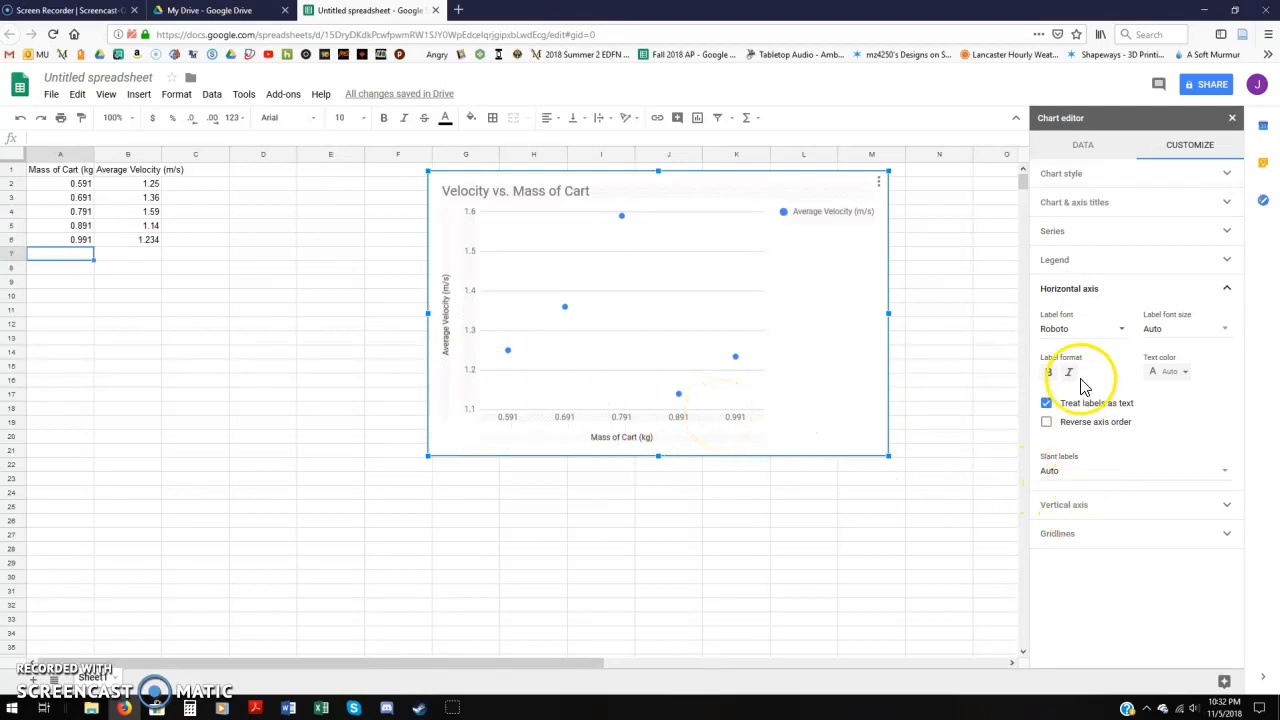
Look through the chart's series, horizontal axis, vertical axis, gridline and title customization settings.
click(1066, 236)
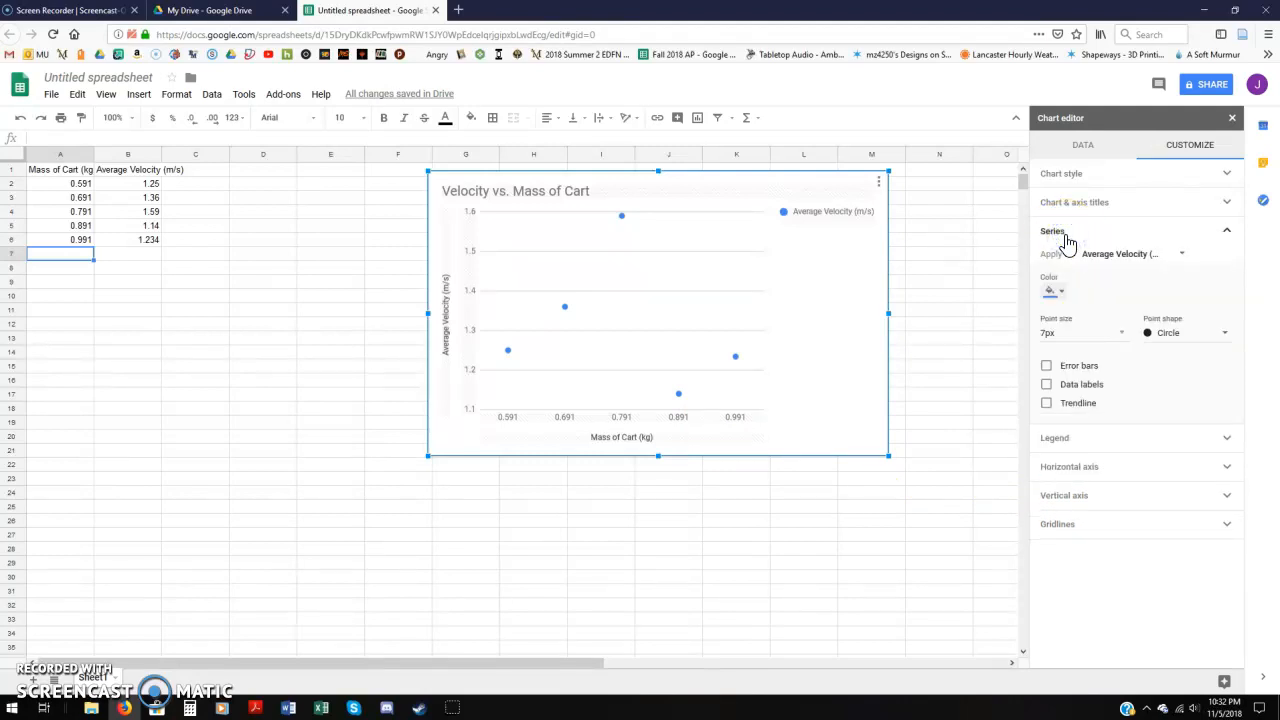
click(1067, 240)
click(1062, 270)
click(1062, 268)
click(1058, 289)
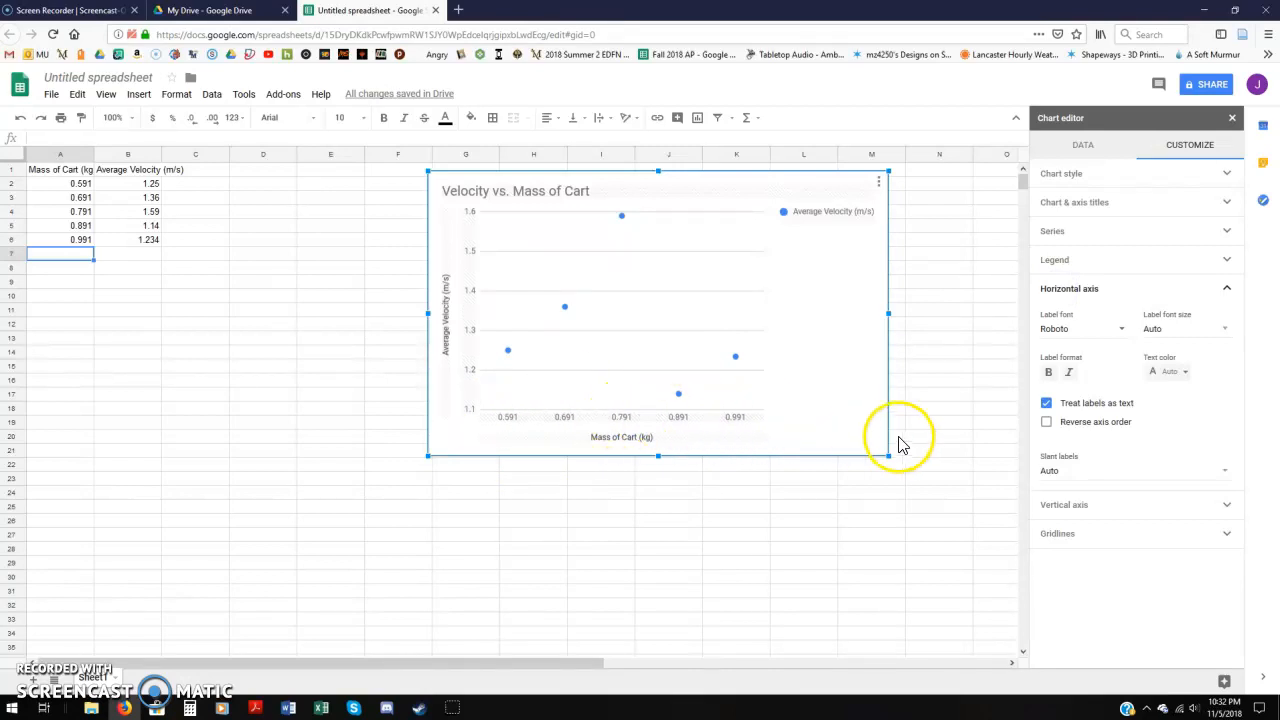
click(1155, 505)
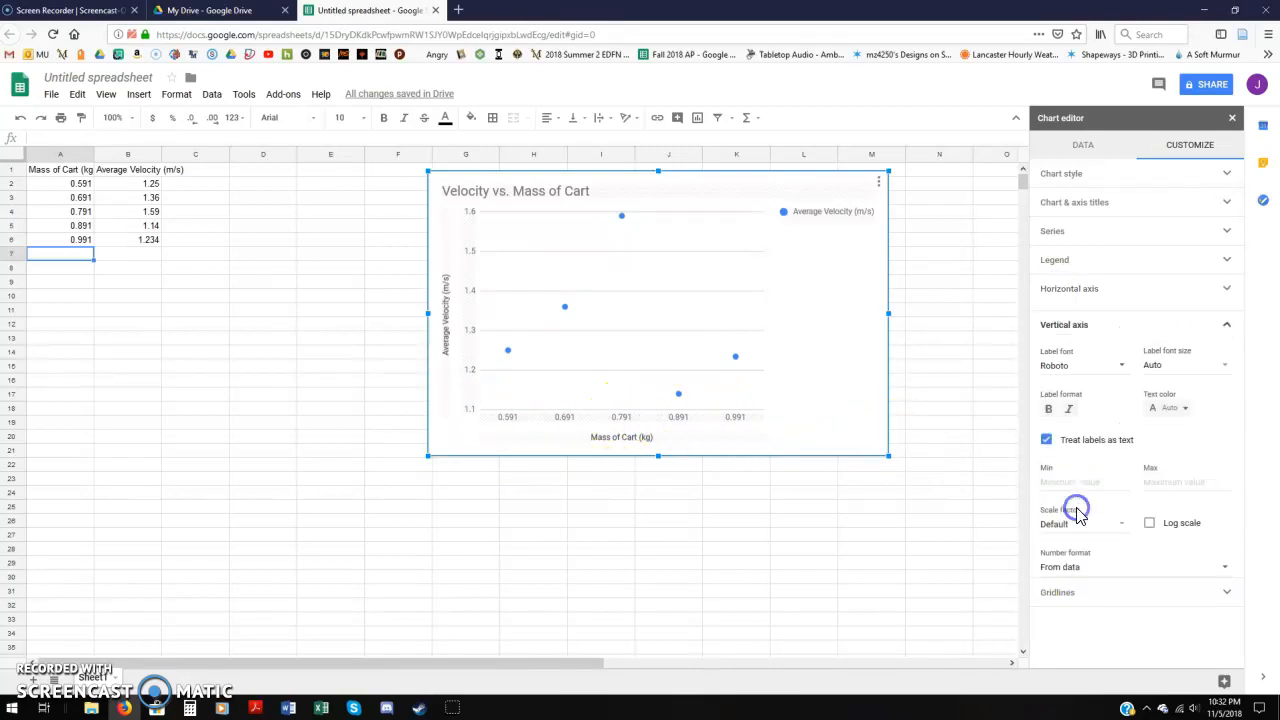
click(1067, 596)
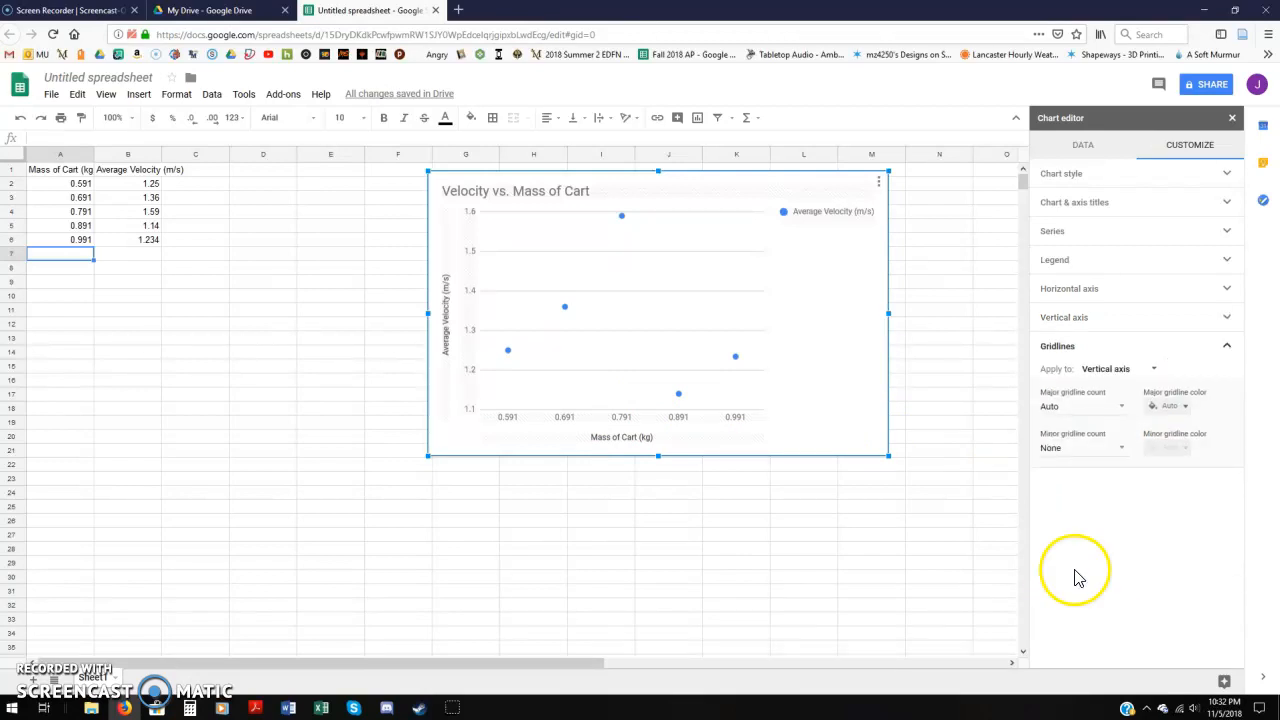
click(1074, 204)
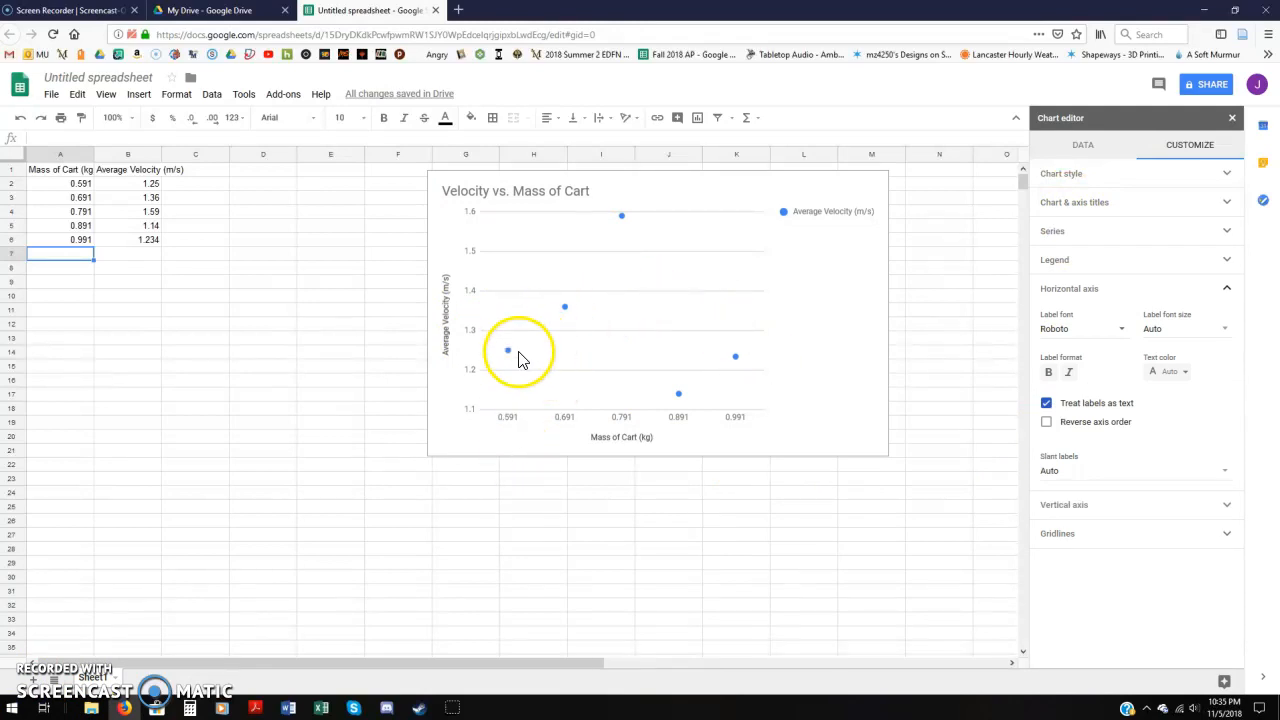
Reopen the chart for editing and turn off treating labels as text for the horizontal axis.
drag(80, 184, 78, 247)
click(878, 181)
click(840, 197)
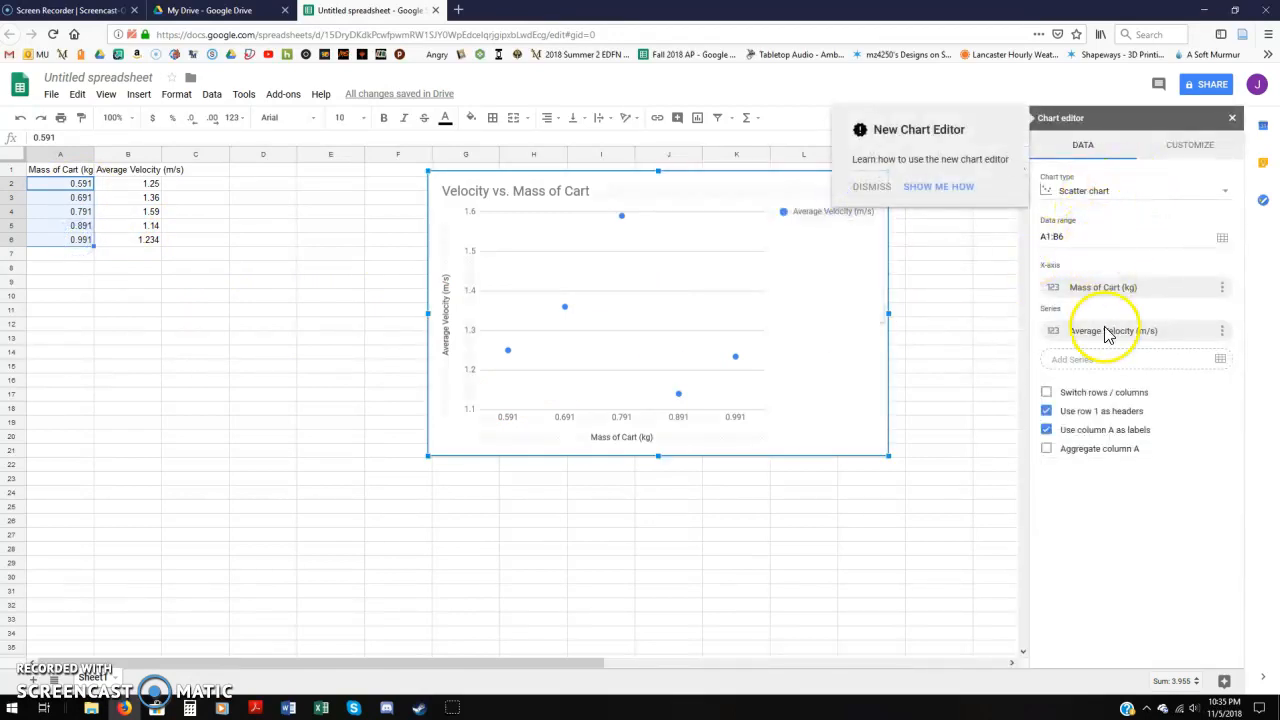
click(1180, 150)
click(1086, 295)
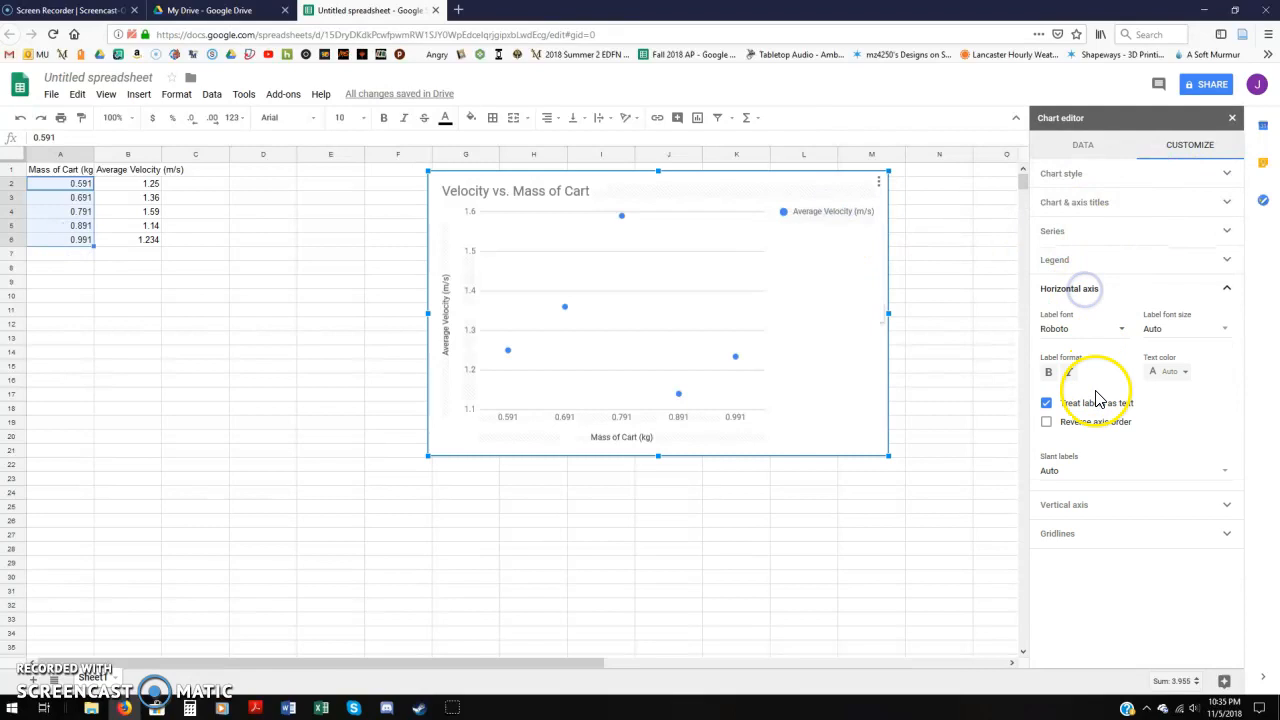
click(1046, 406)
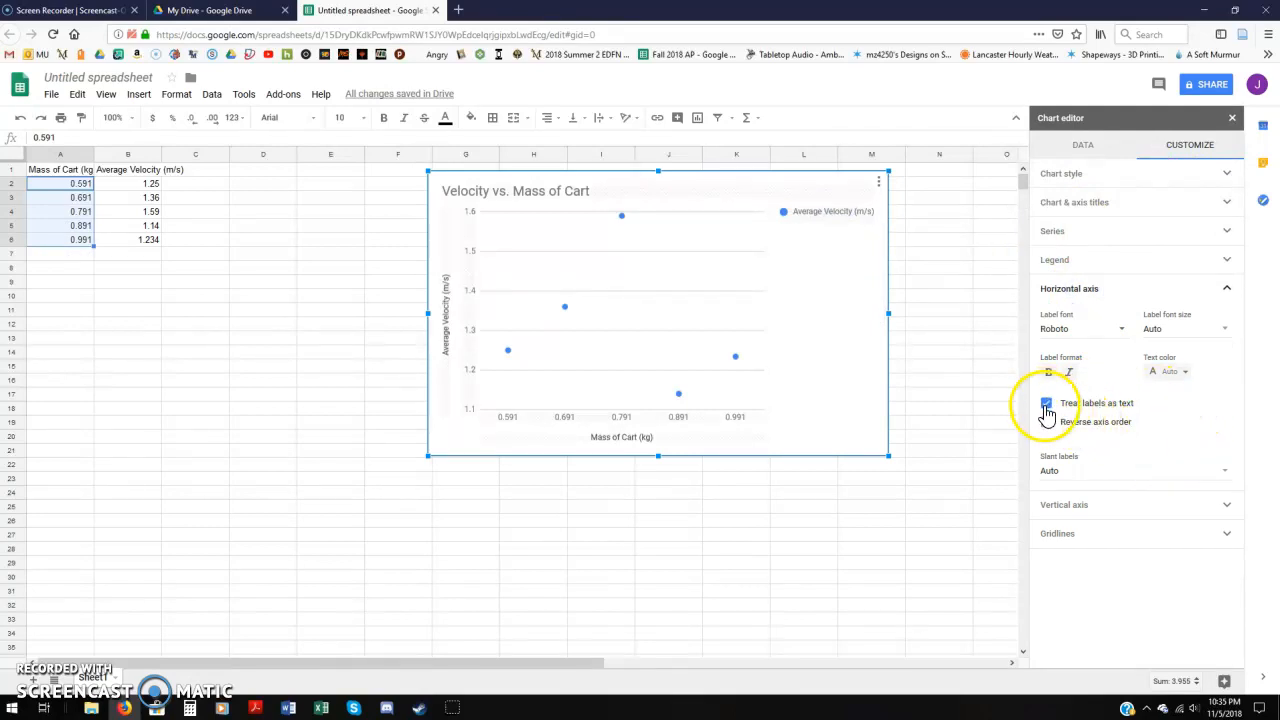
click(1047, 410)
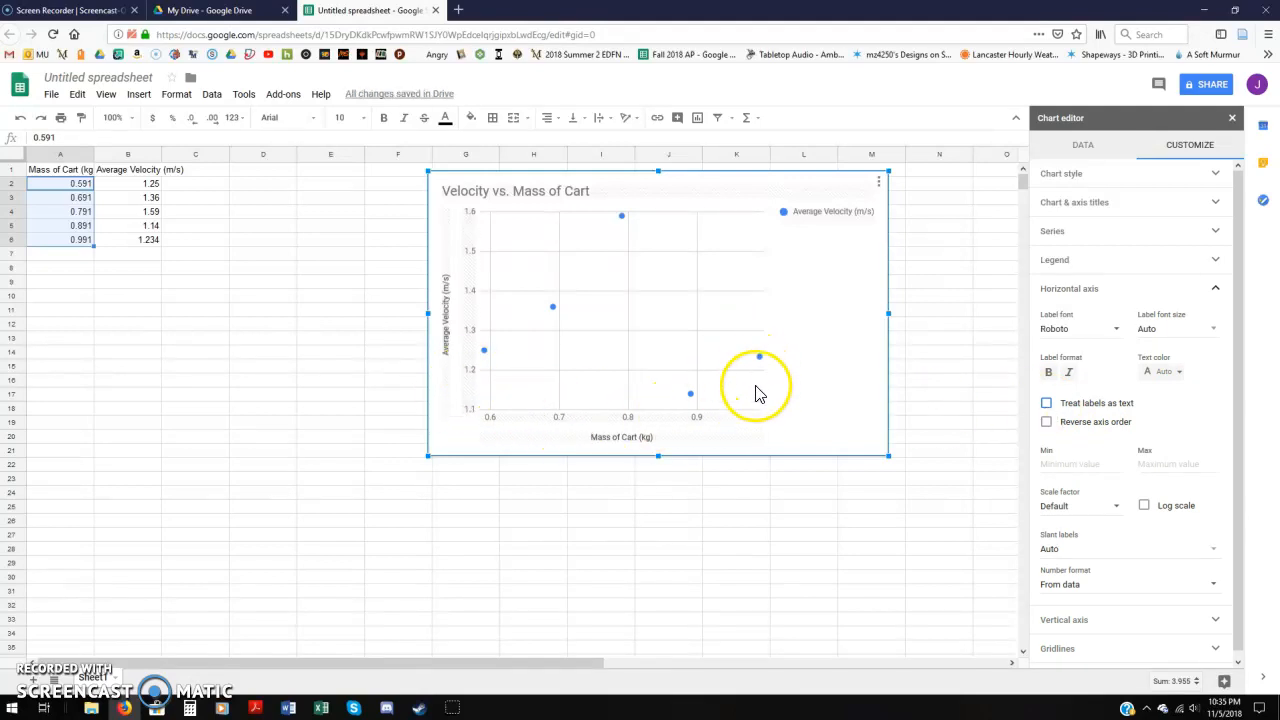
Set the horizontal axis minimum to 0.5 and, after trying 1.5 and 1.25, its maximum to 1.
click(1065, 467)
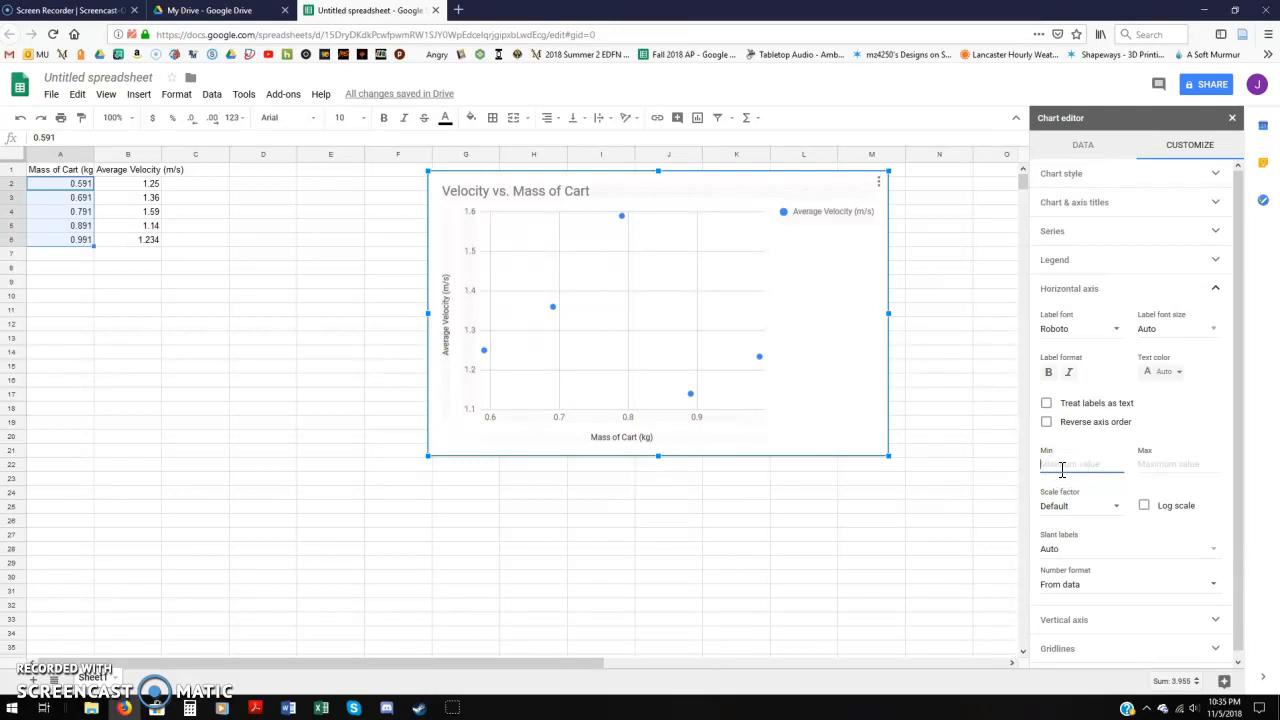
text(0.5)
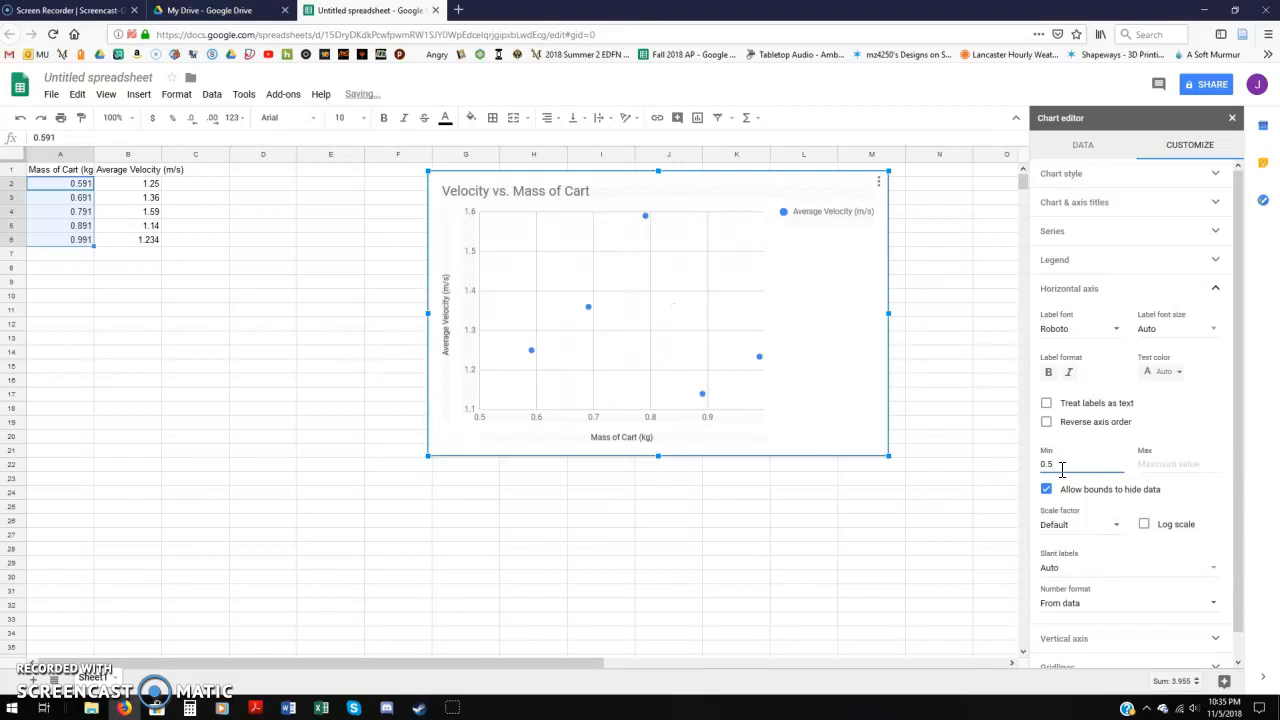
key(Tab)
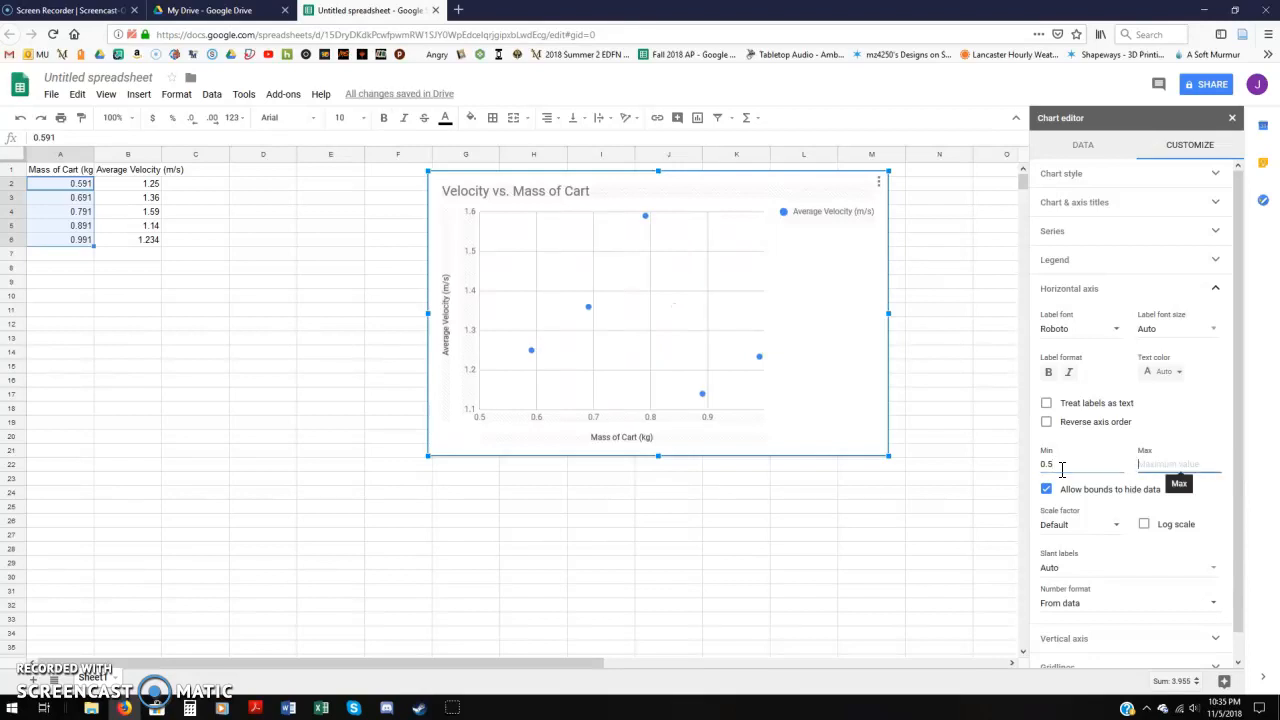
text(1.5)
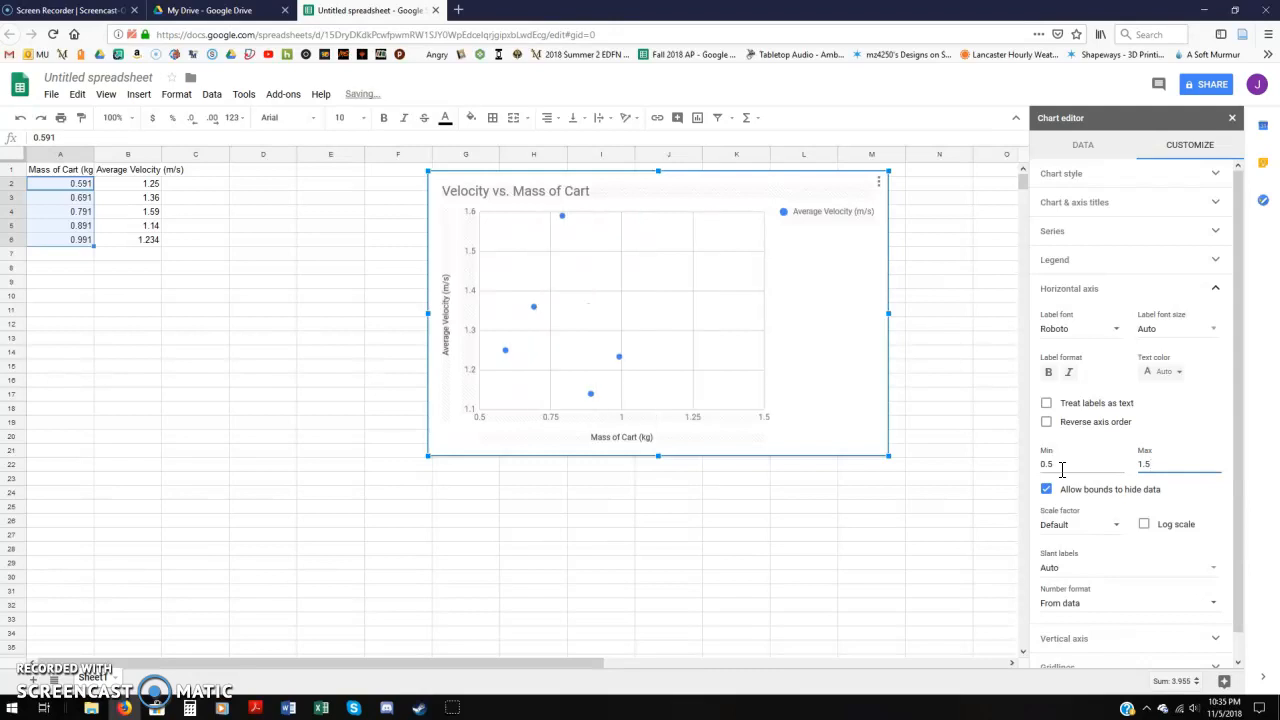
key(BackSpace)
key(BackSpace)
key(BackSpace)
text(1)
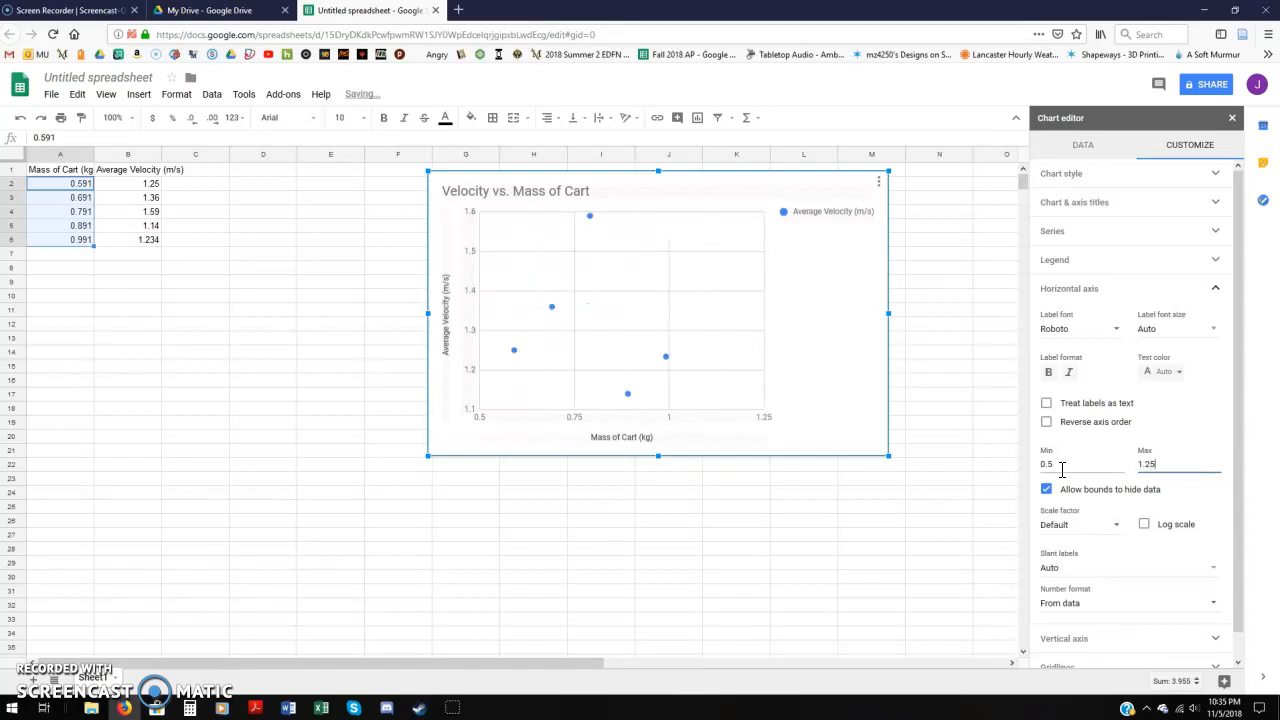
key(BackSpace)
key(BackSpace)
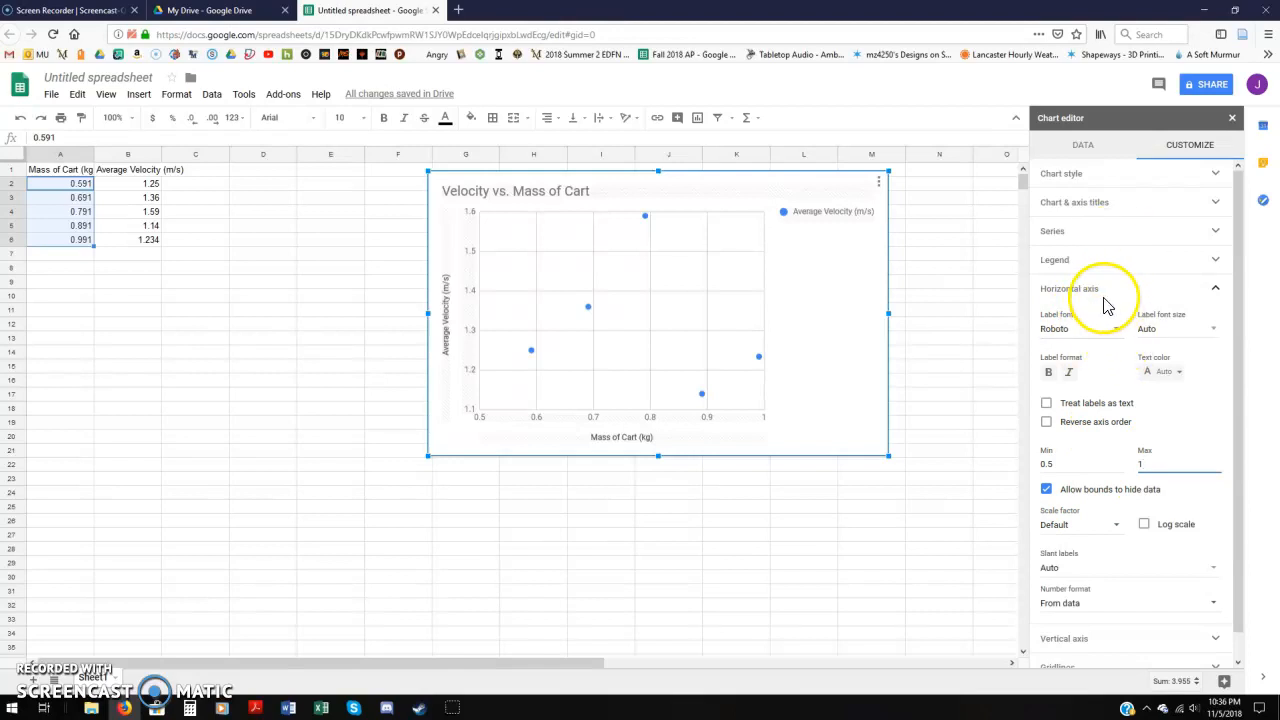
Set the vertical axis minimum to 0.
click(1101, 300)
click(1100, 320)
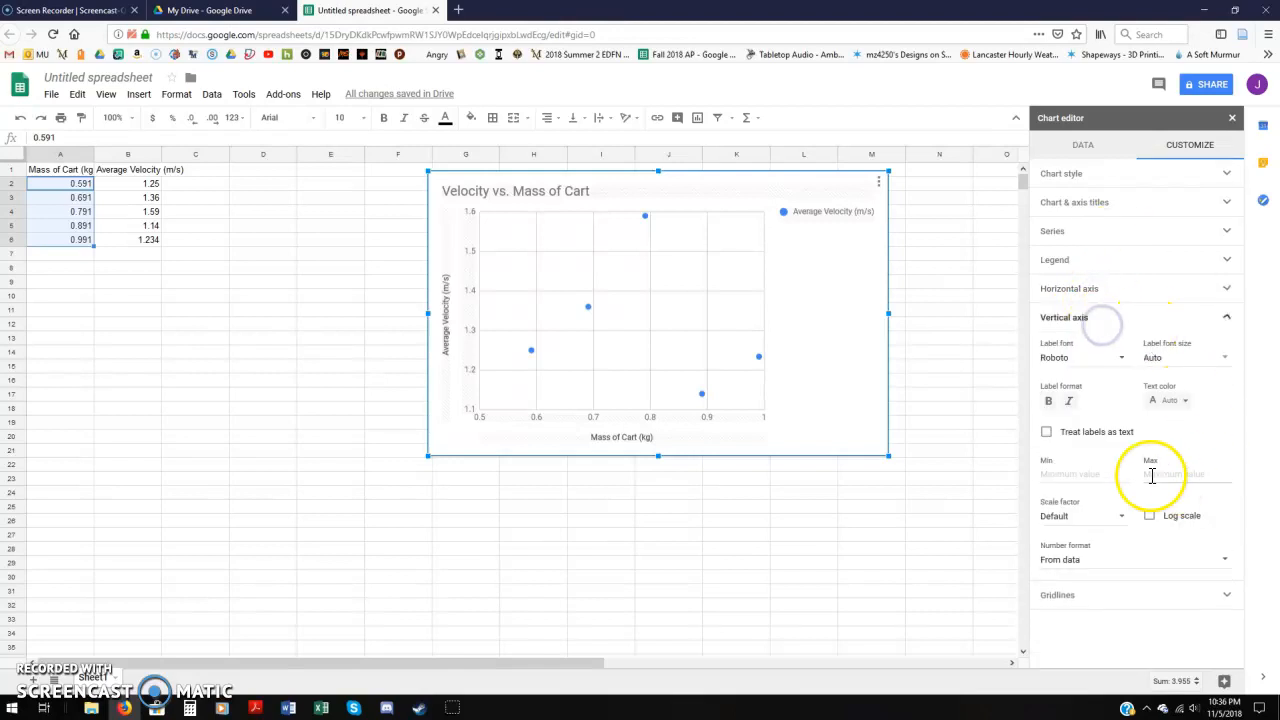
click(1046, 474)
text(0)
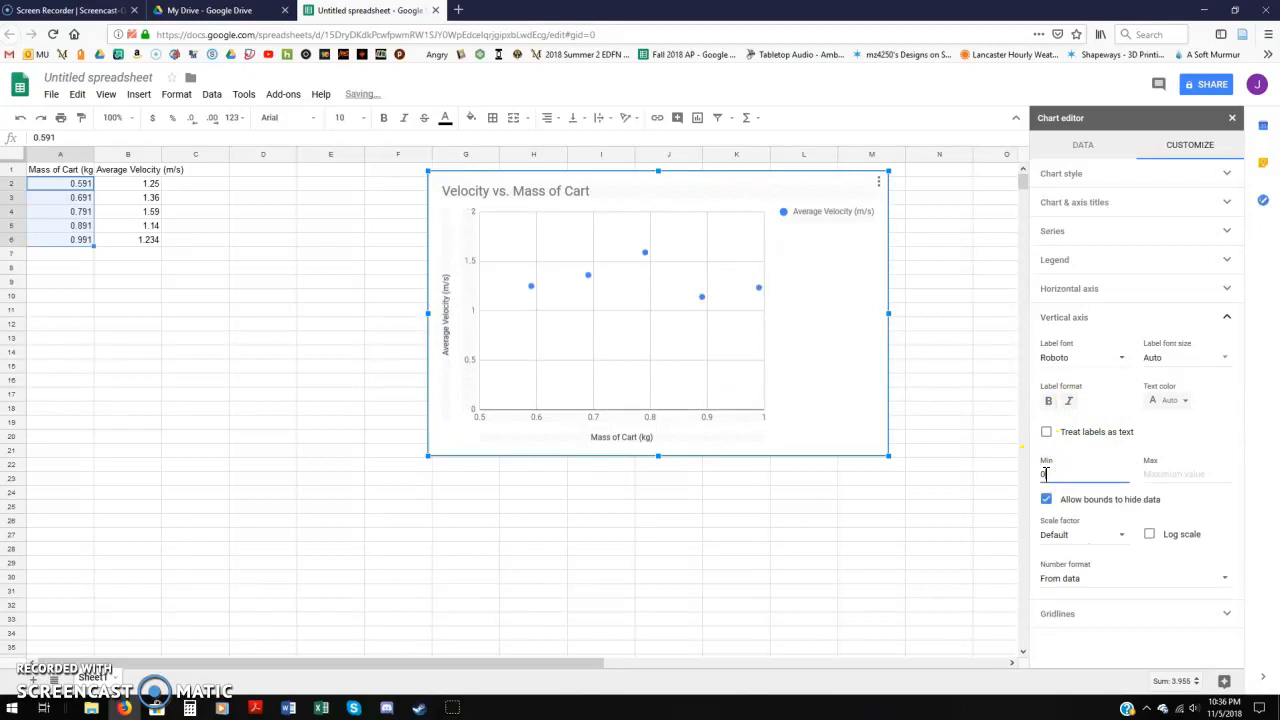
click(850, 340)
click(652, 290)
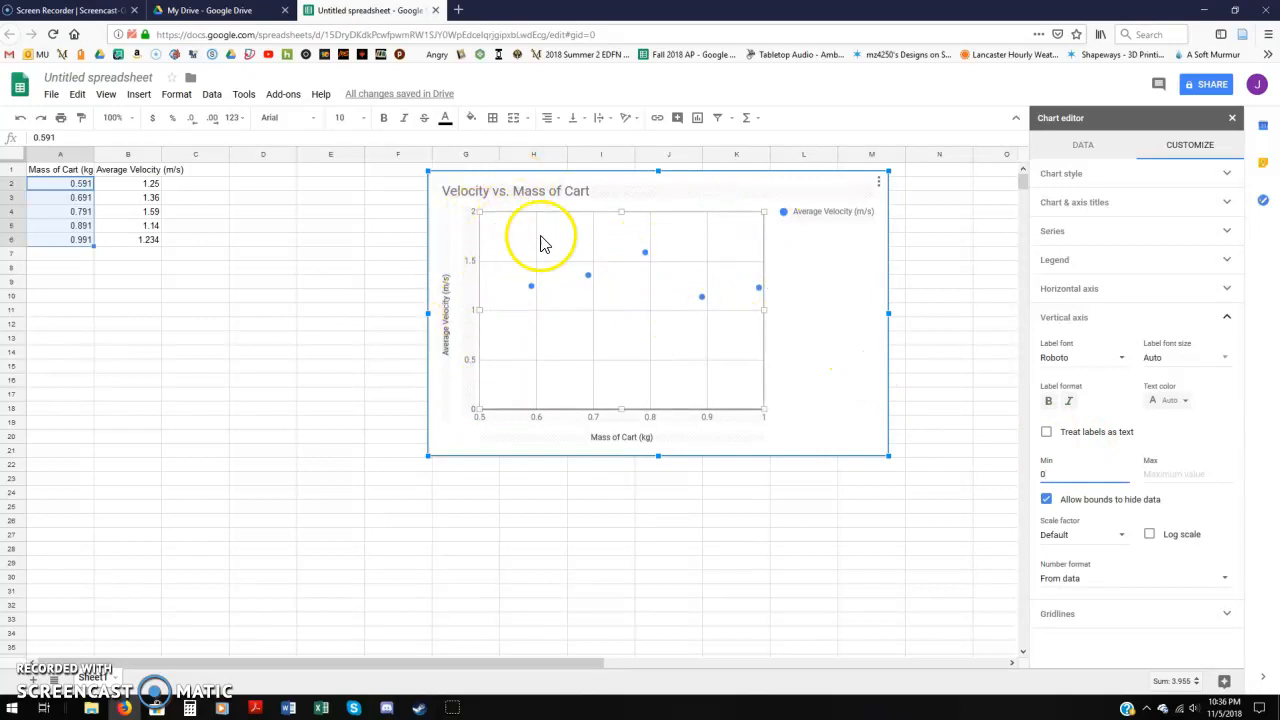
Add a linear trendline to the Average Velocity series and label it with its equation.
click(1094, 612)
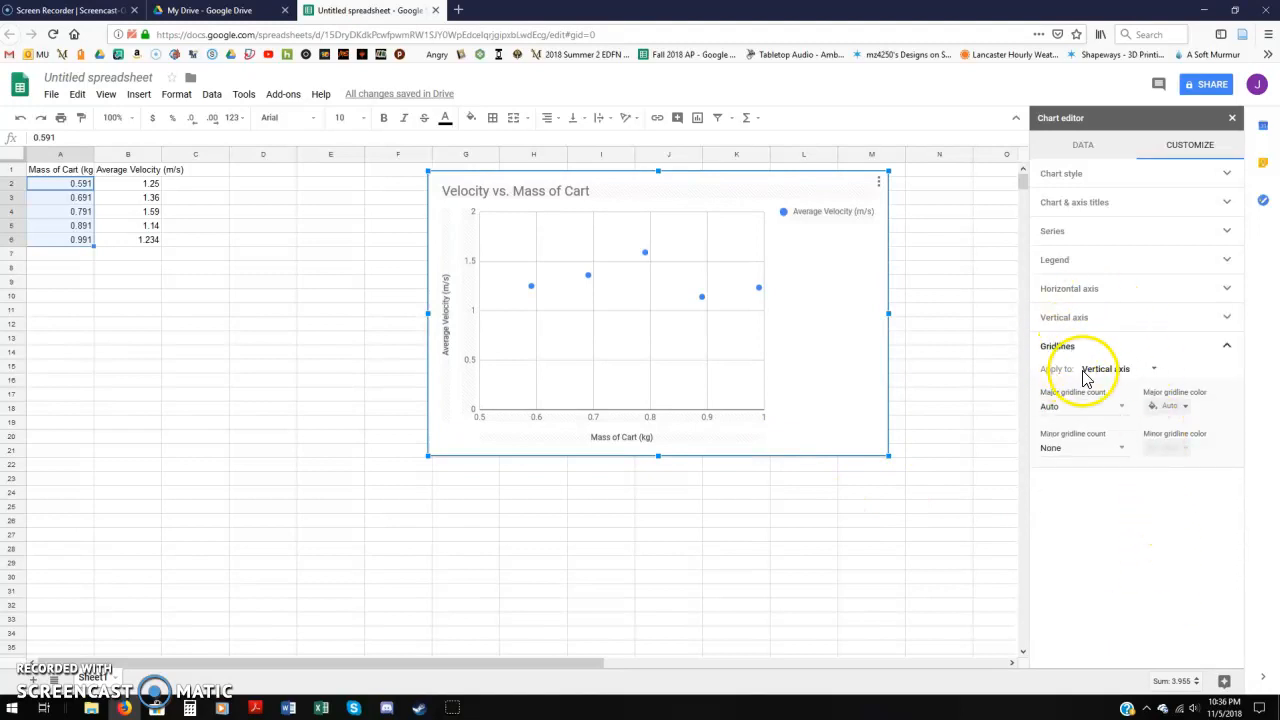
click(1064, 234)
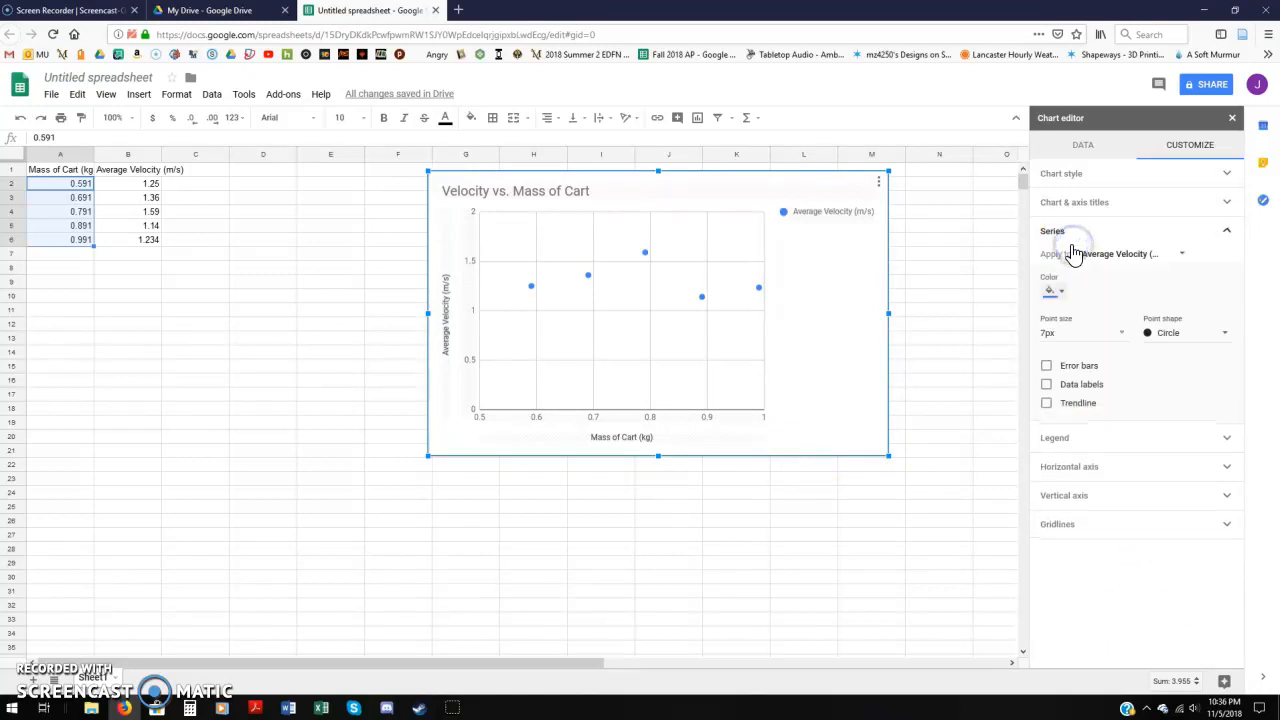
click(1070, 406)
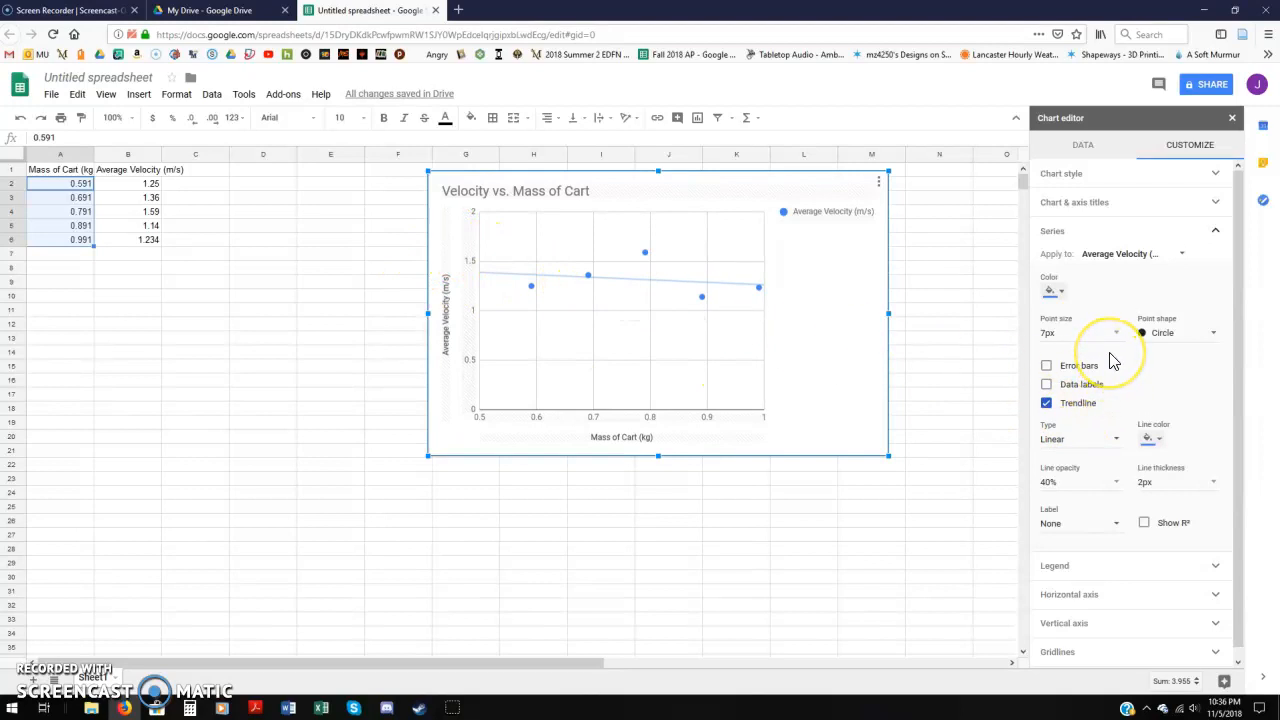
scroll(1113, 360, down, 1)
click(1118, 515)
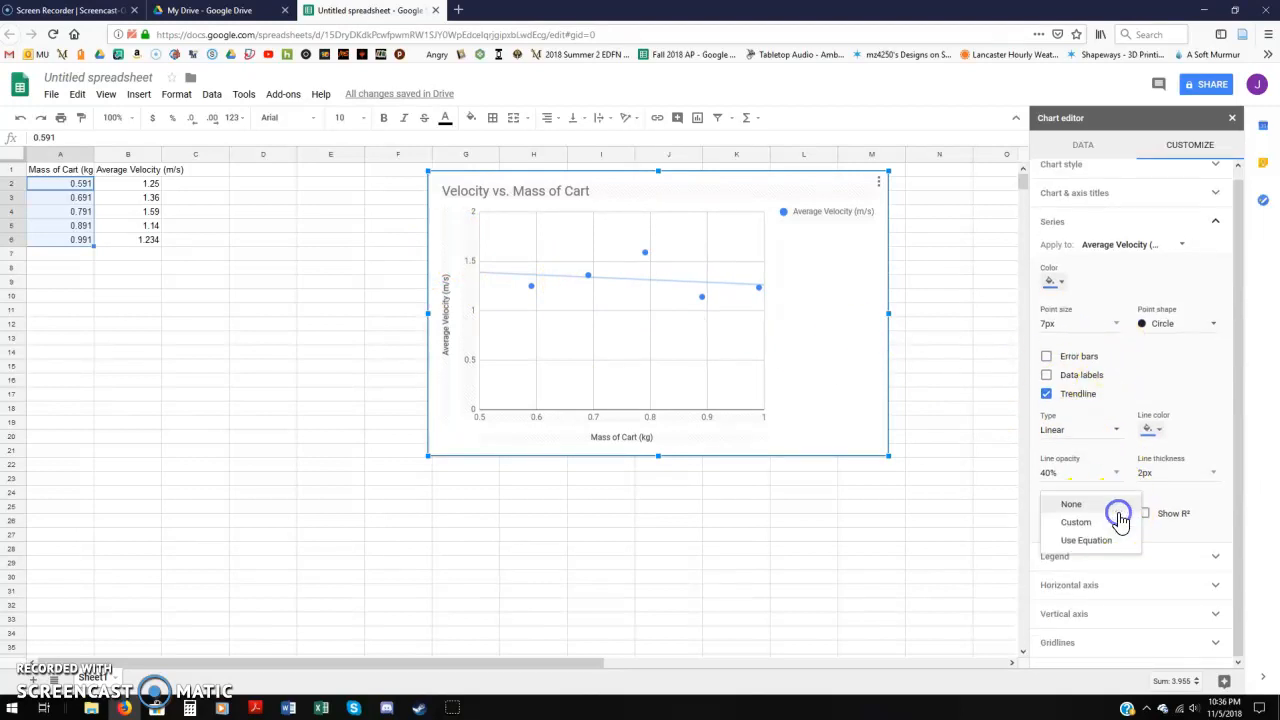
click(1098, 540)
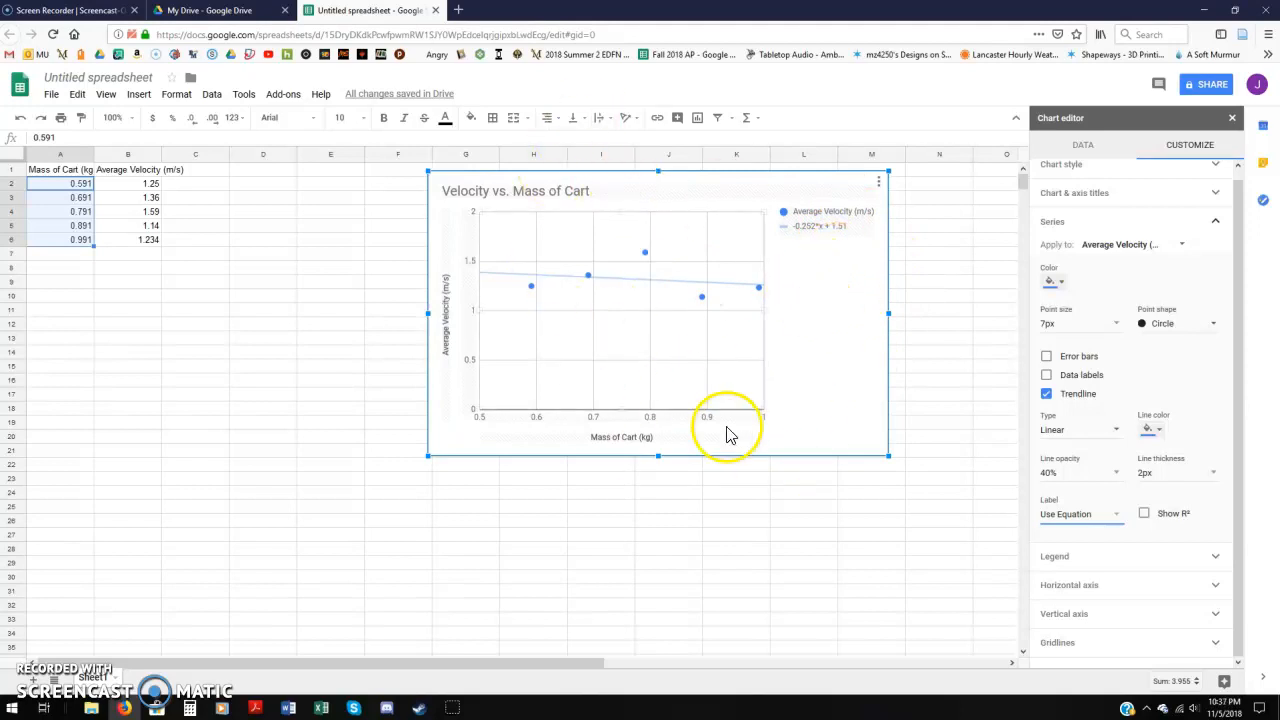
Try to copy the finished chart using its Copy chart option, and close the copy-and-paste dialog.
click(878, 182)
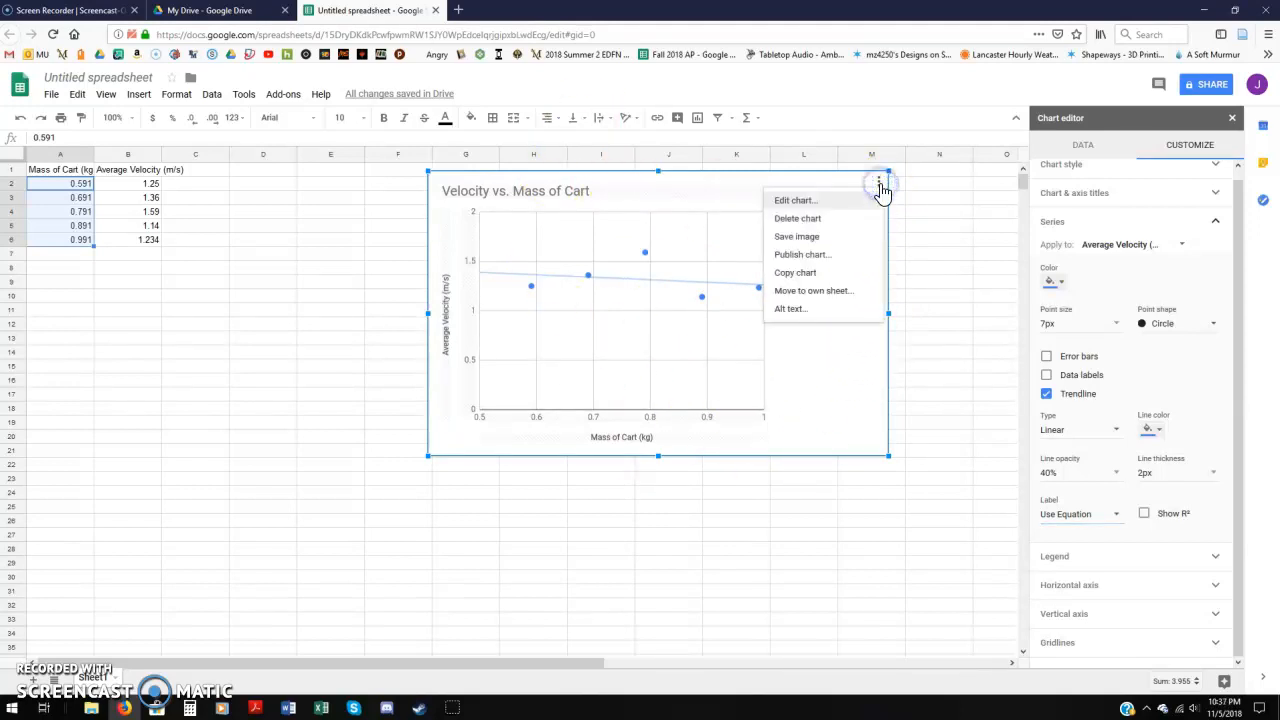
click(795, 273)
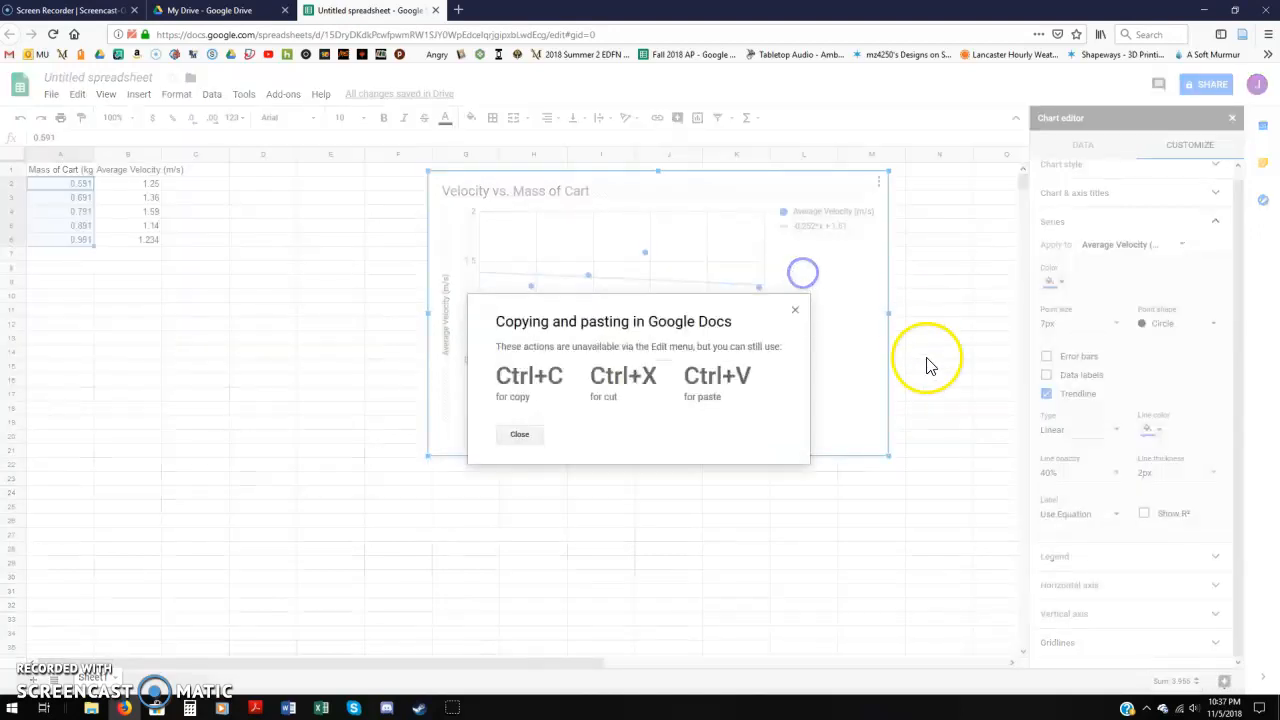
click(522, 435)
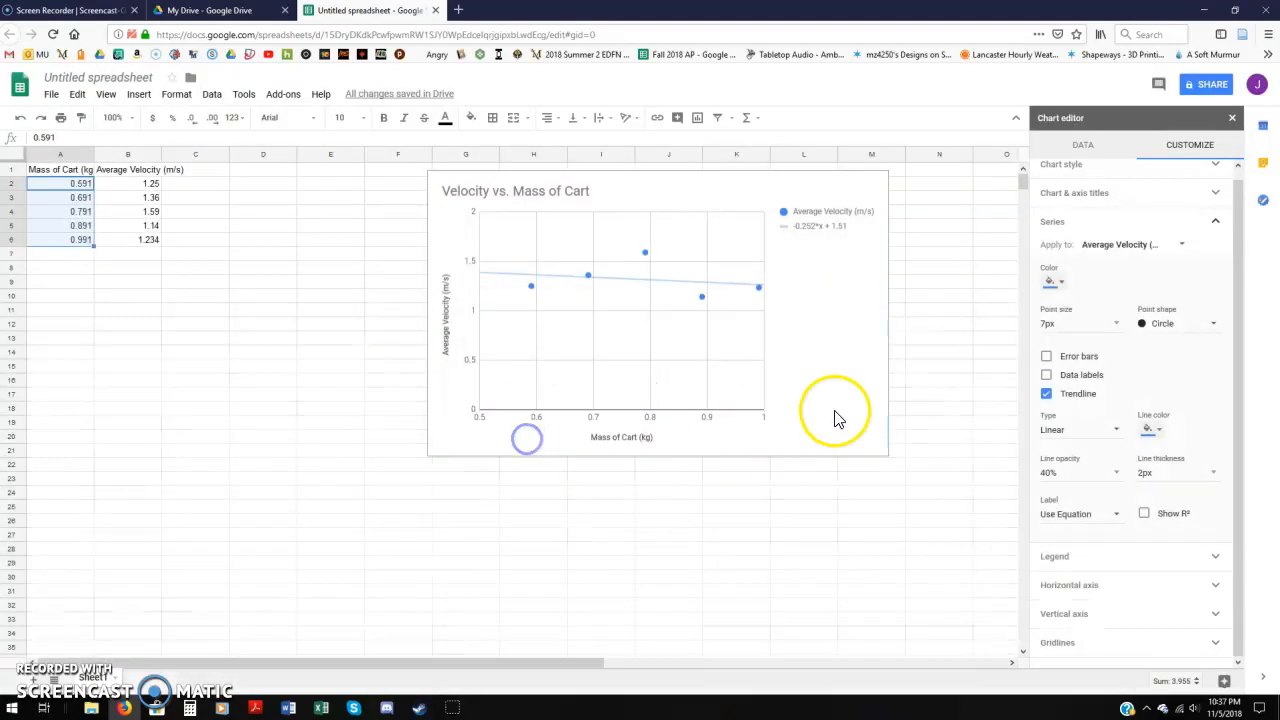
click(717, 217)
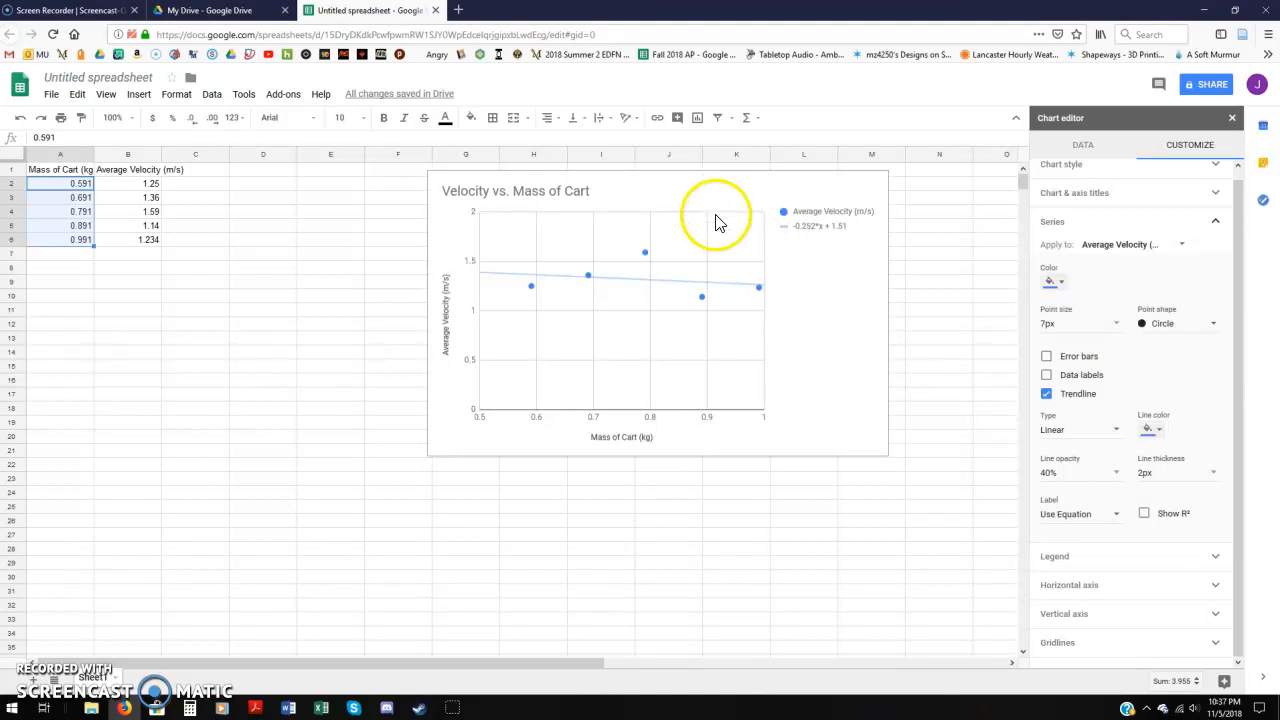